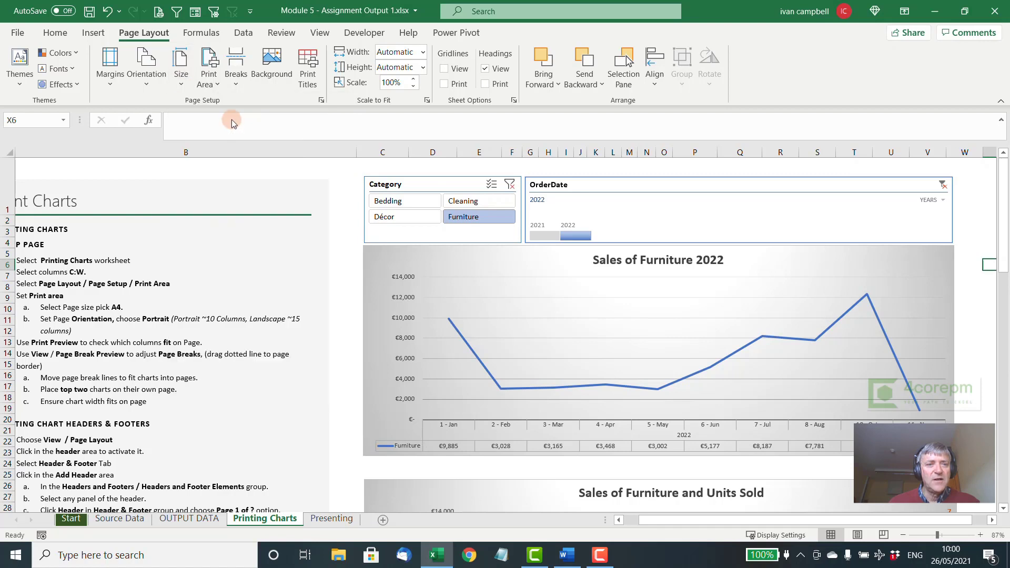
- Set columns C:W of the Printing Charts worksheet as the print area
left_click(214, 87)
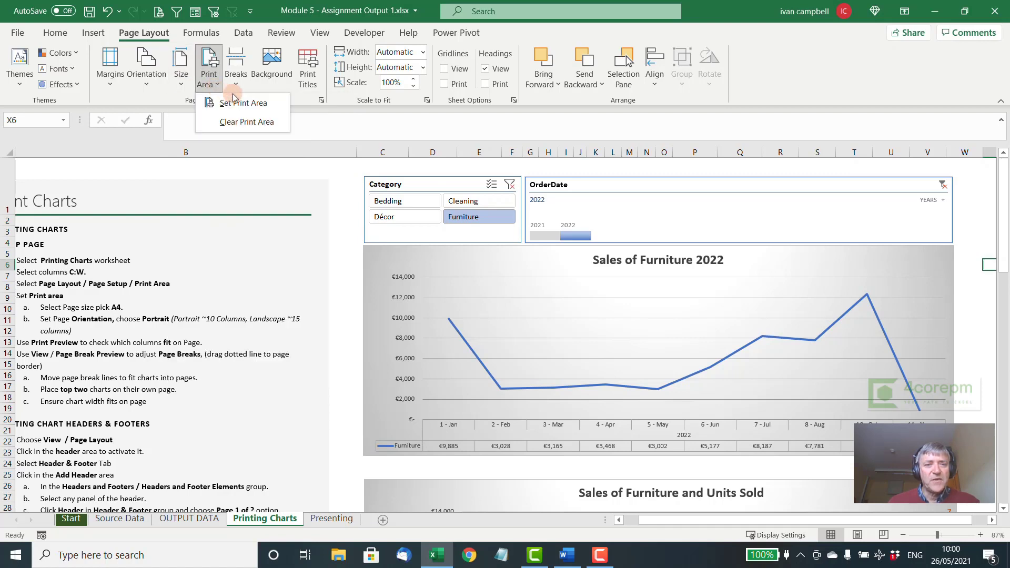
left_click(375, 148)
left_click_drag(373, 148, 967, 148)
left_click(219, 88)
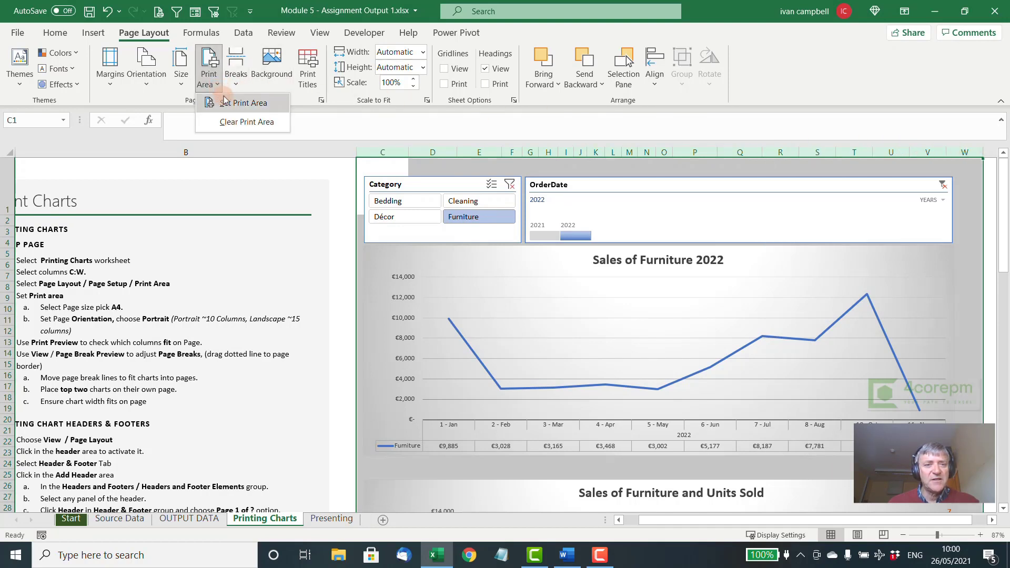
left_click(229, 105)
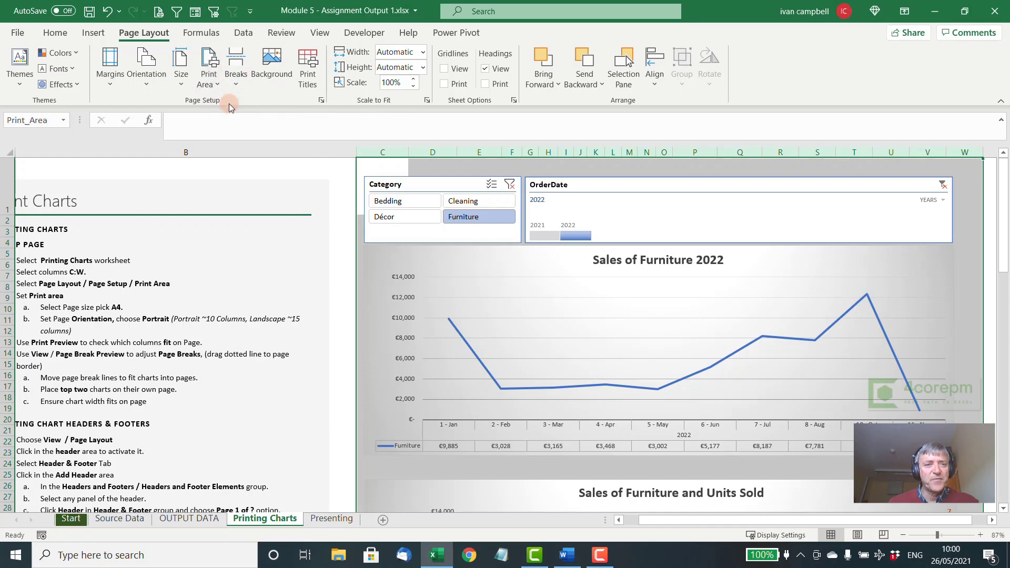
- In Page Break Preview, move the vertical break to the print area's right edge and the horizontal break just below the Qtr3 and Qtr4 charts
left_click(319, 34)
left_click(228, 63)
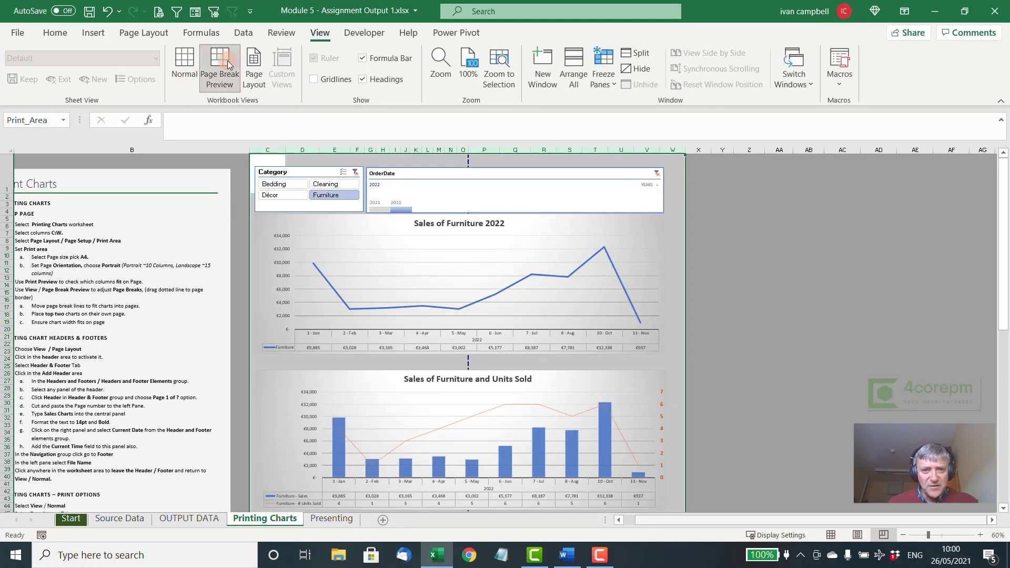
mouse_move(467, 124)
left_mouse_down()
mouse_move(434, 384)
mouse_move(500, 310)
mouse_move(503, 124)
mouse_move(504, 132)
left_mouse_up()
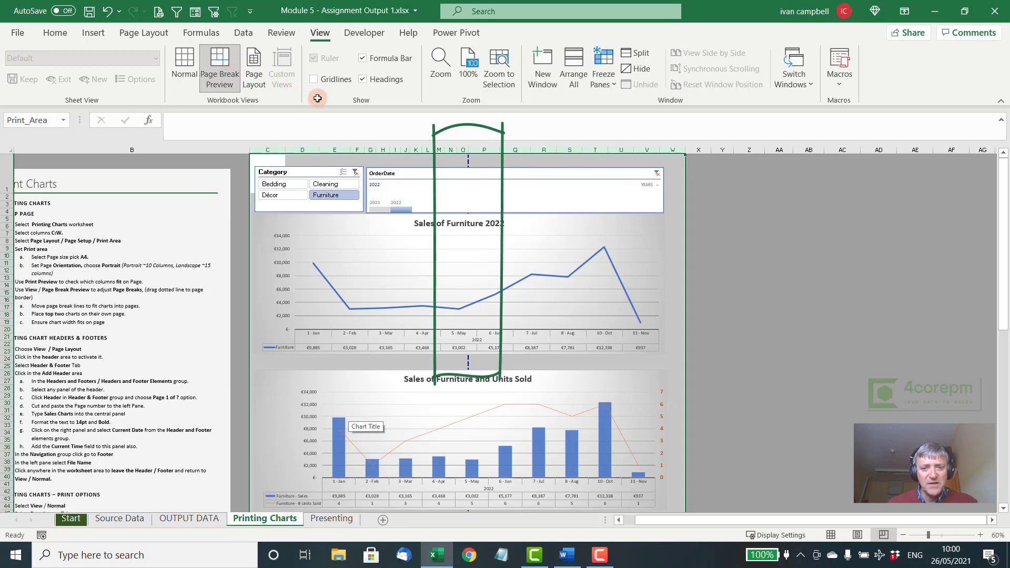
left_click_drag(467, 160, 683, 162)
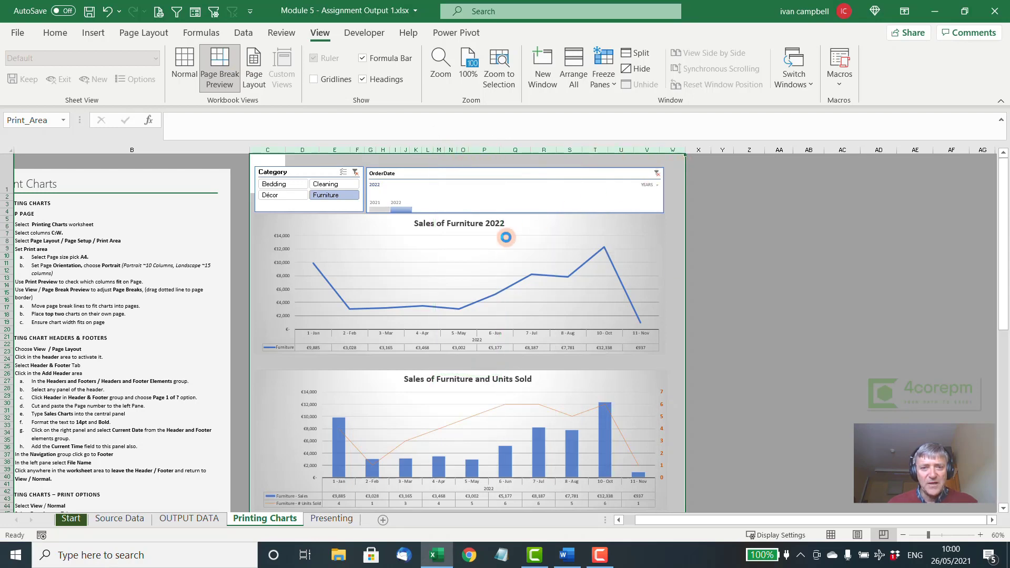
scroll(516, 352, "down", 15)
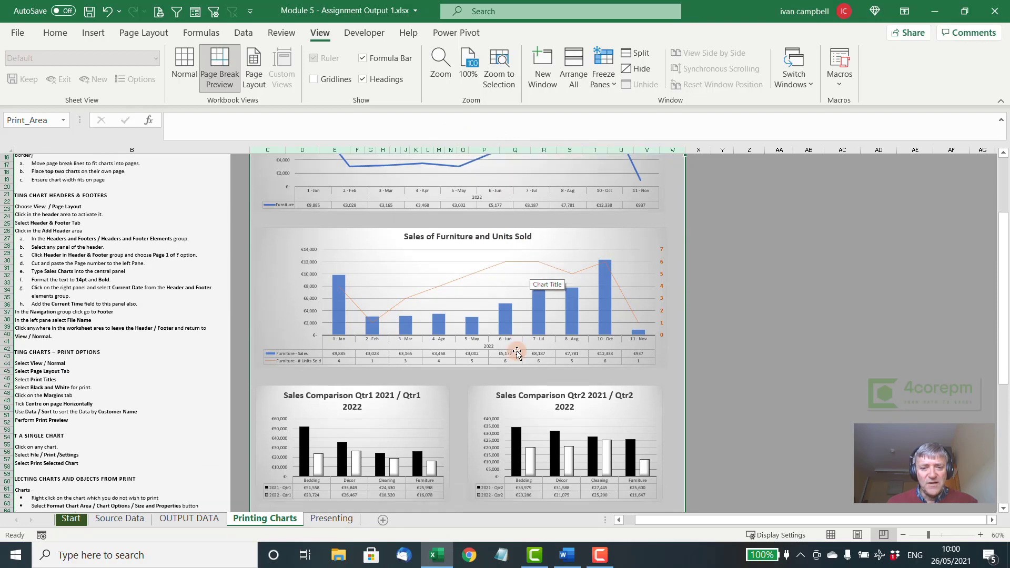
scroll(516, 351, "down", 5)
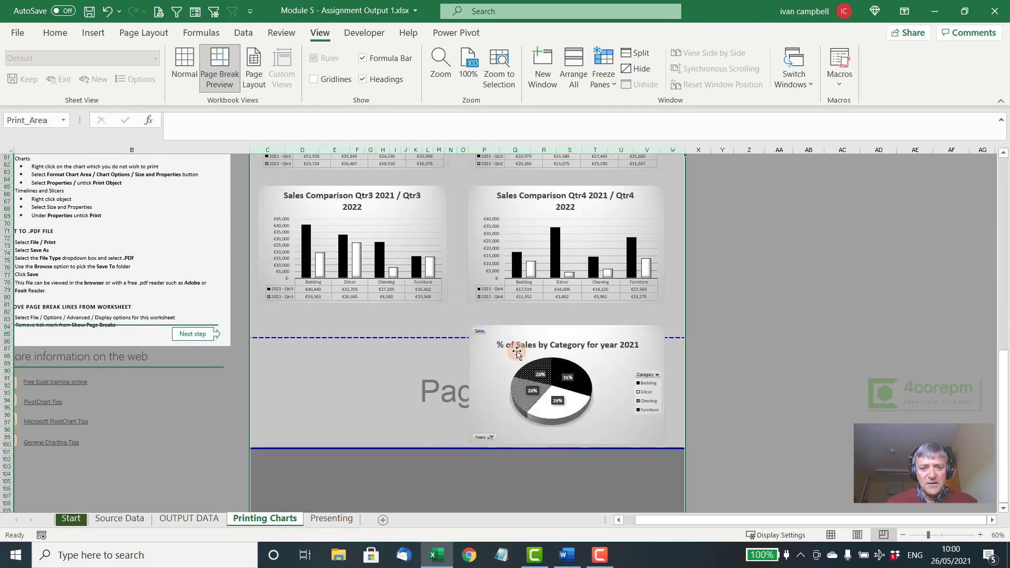
left_click_drag(443, 338, 448, 317)
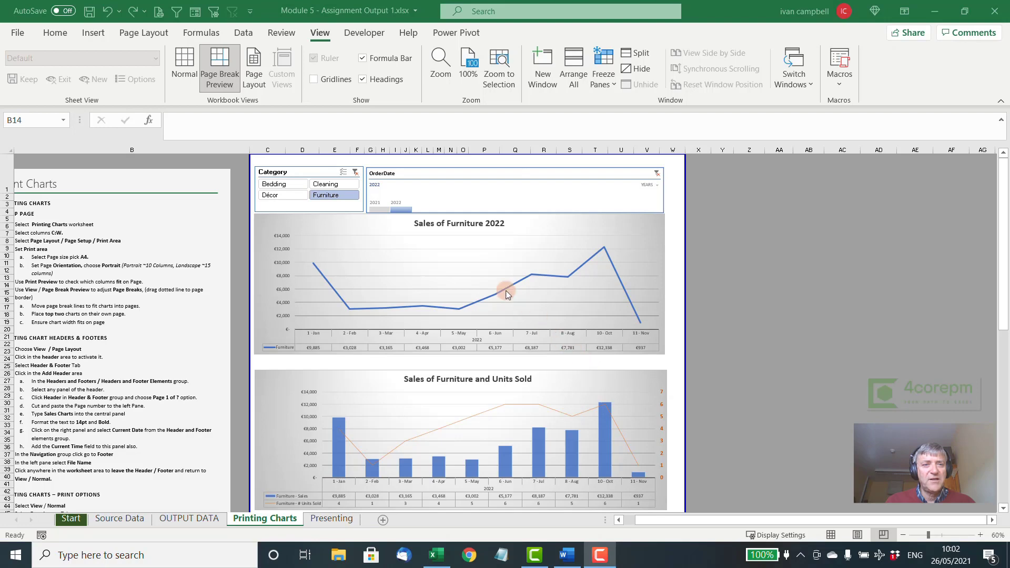
- In Page Layout view, add the "Page 1 of ?" header and move its page number code from the centre to the left header section
left_click(253, 74)
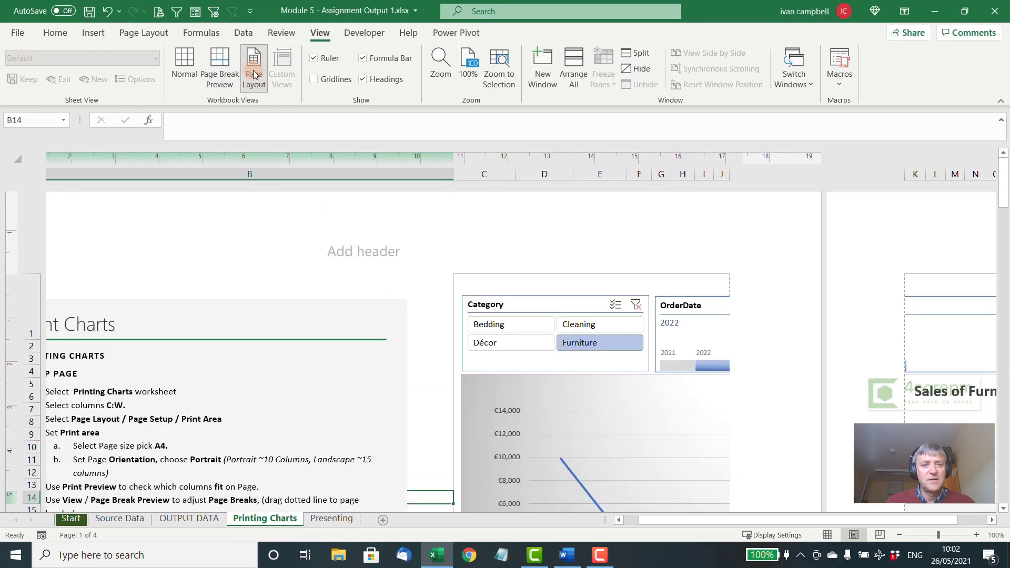
left_click(329, 246)
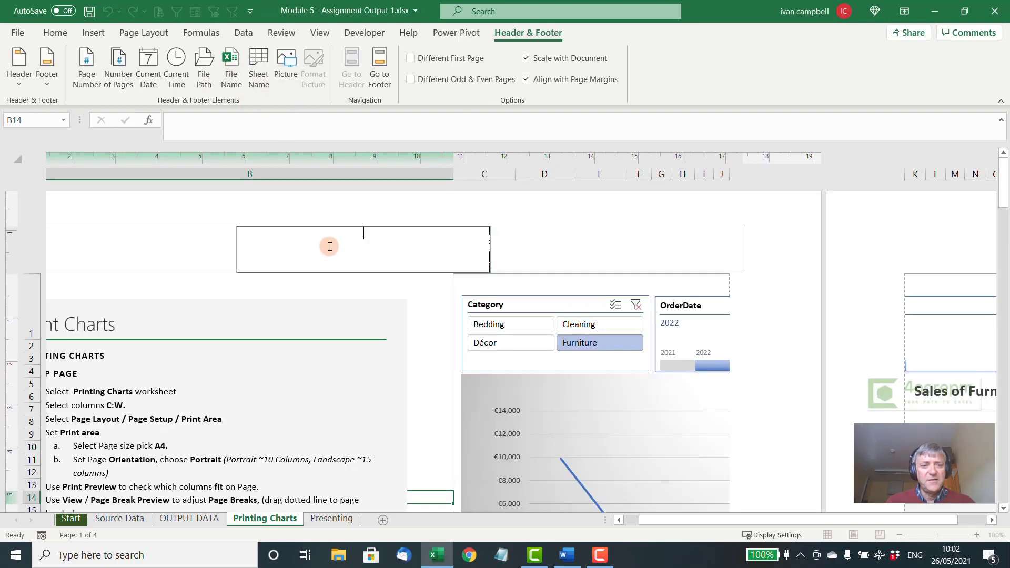
left_click(18, 76)
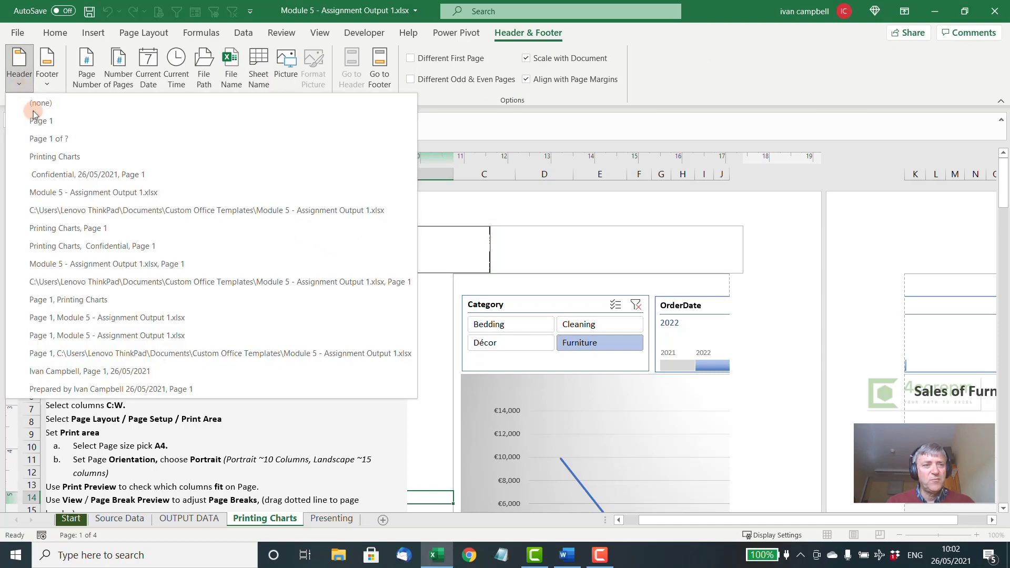
left_click(43, 138)
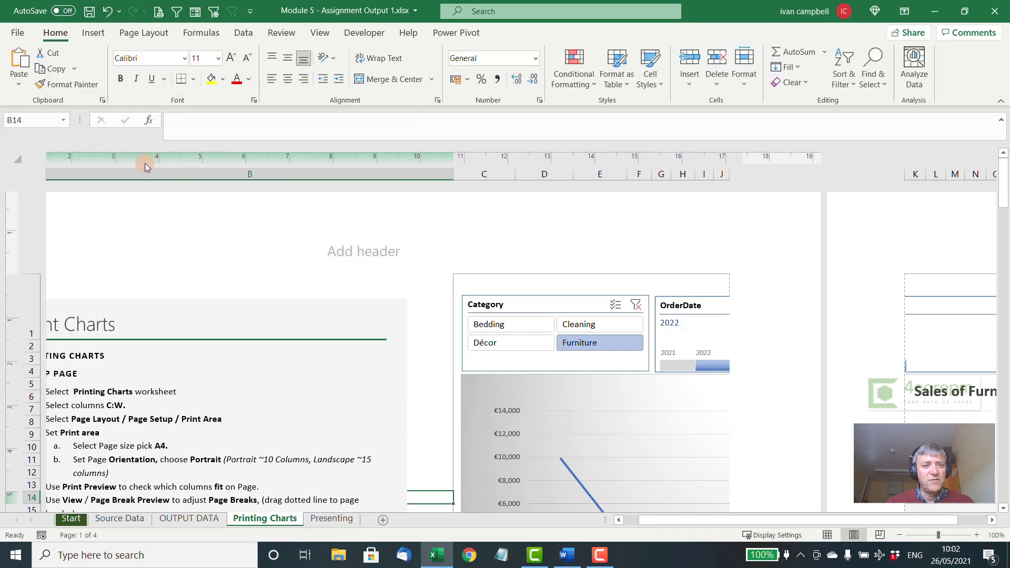
left_click(401, 235)
key("ctrl+c")
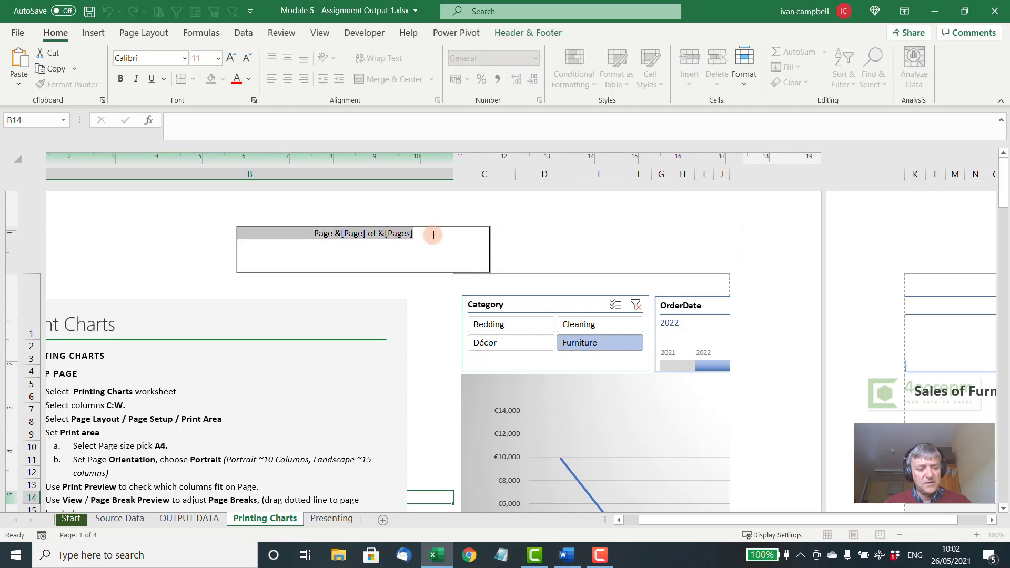
left_click(156, 250)
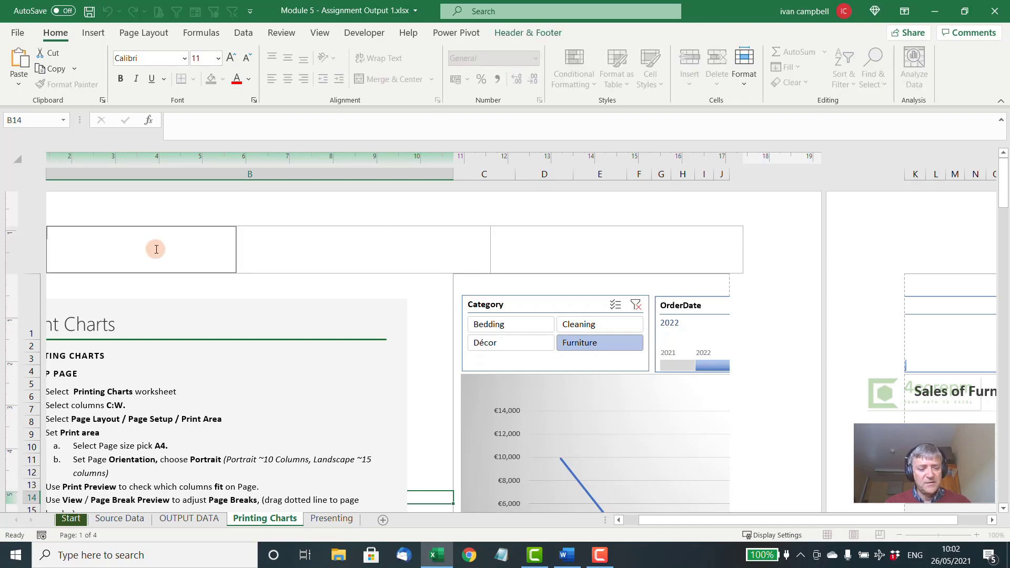
key("ctrl+v")
- Enter the title "Sales Charts" in the centre header section
left_click(278, 237)
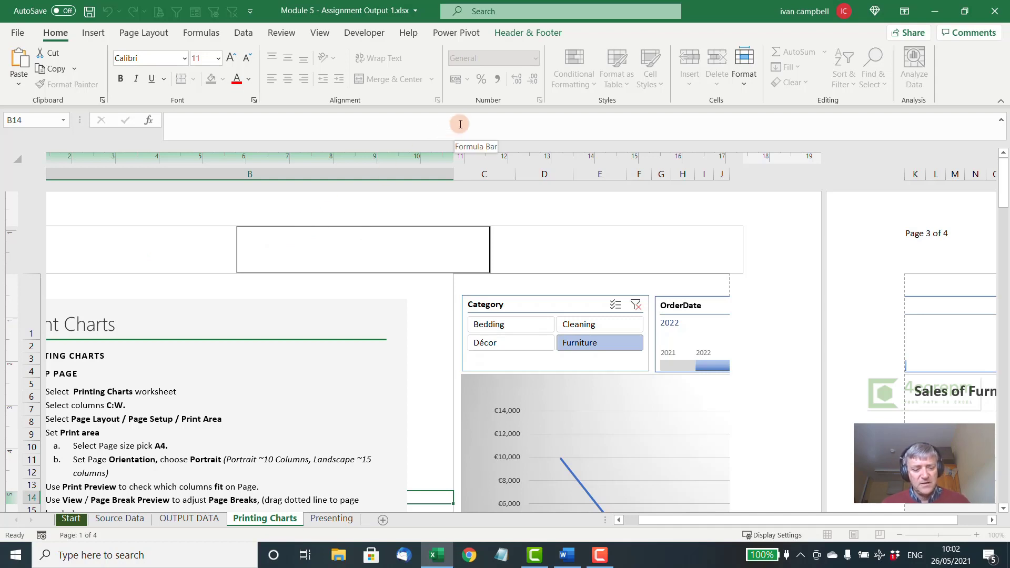
type("Sales Cha")
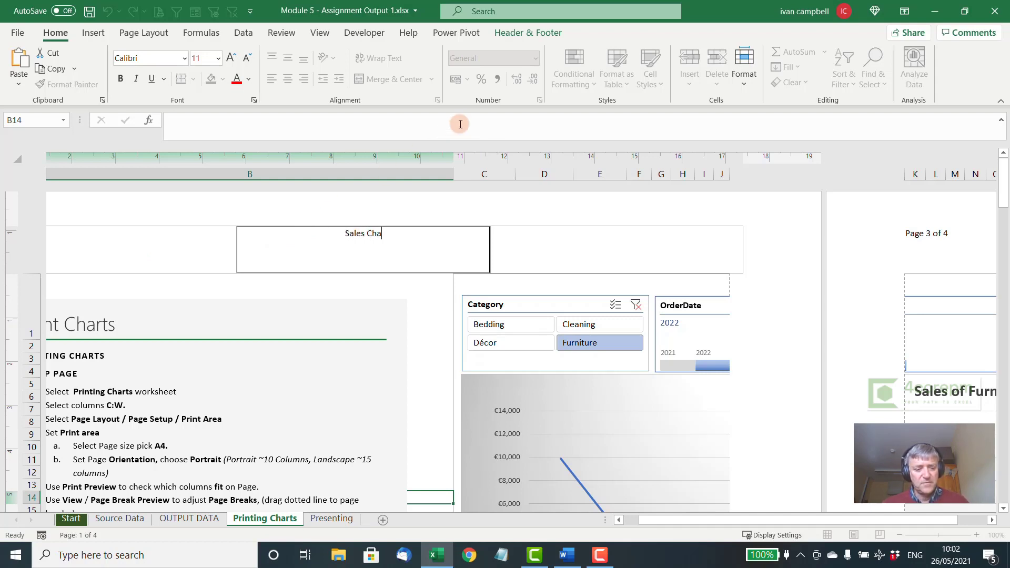
type("rts")
- Format the centre header title as bold with font size 22
key("ctrl+shift+Left")
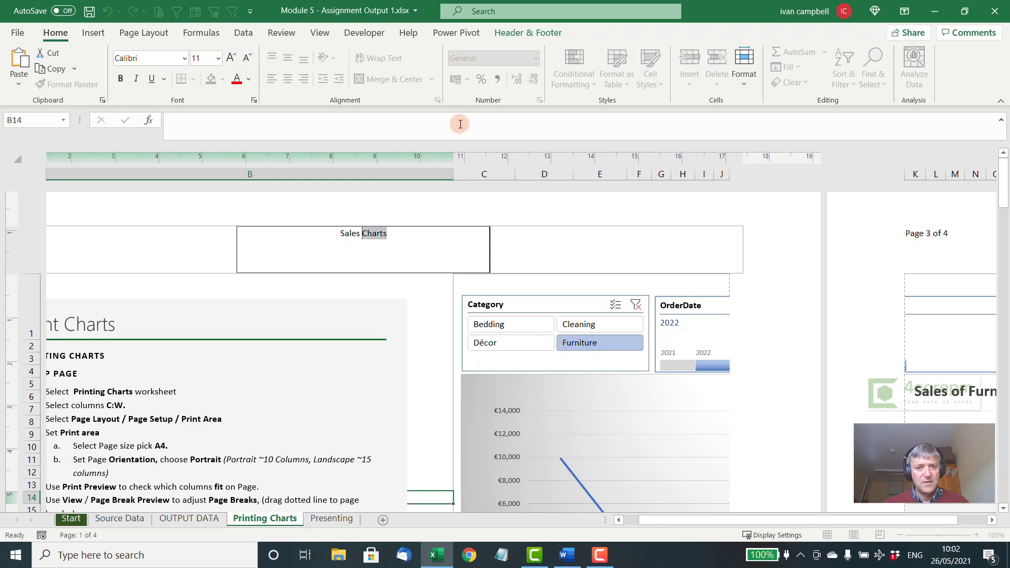
key("shift+Home")
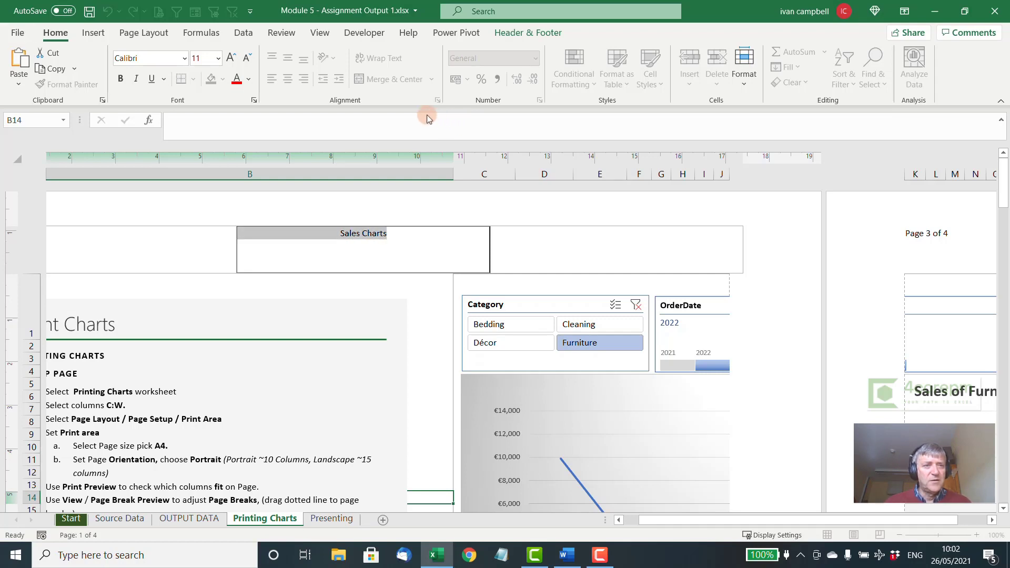
left_click(231, 59)
left_click(231, 60)
left_click(232, 59)
left_click(231, 60)
left_click(232, 59)
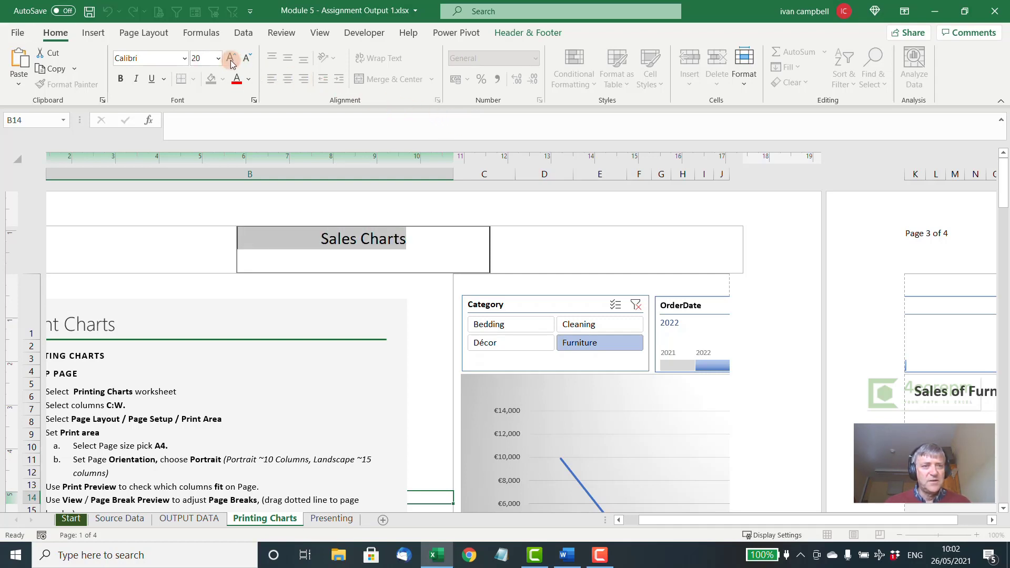
left_click(120, 79)
left_click(231, 58)
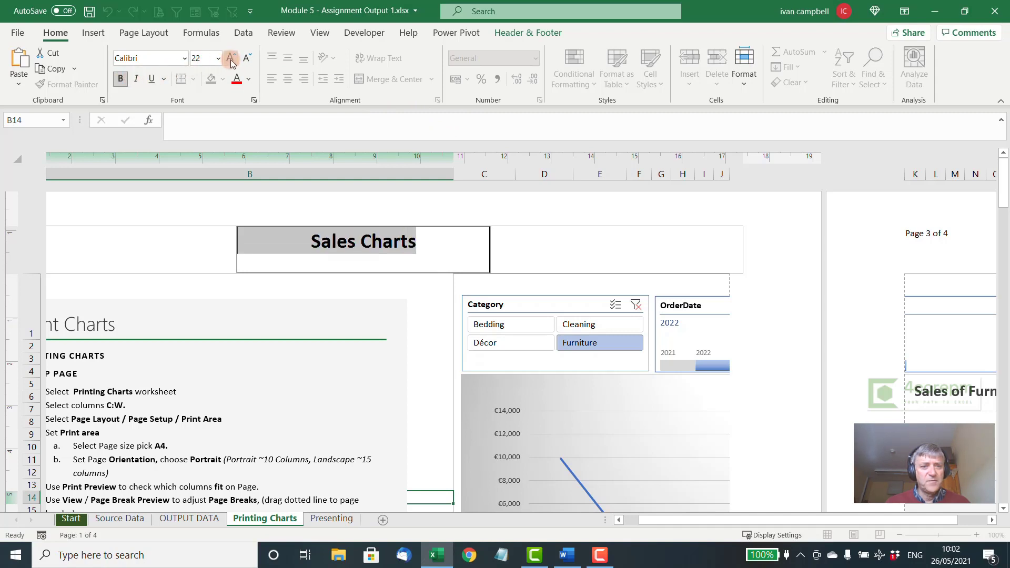
left_click(232, 58)
- Insert the current date in the right header section, with the current time on the line below it
key("Tab")
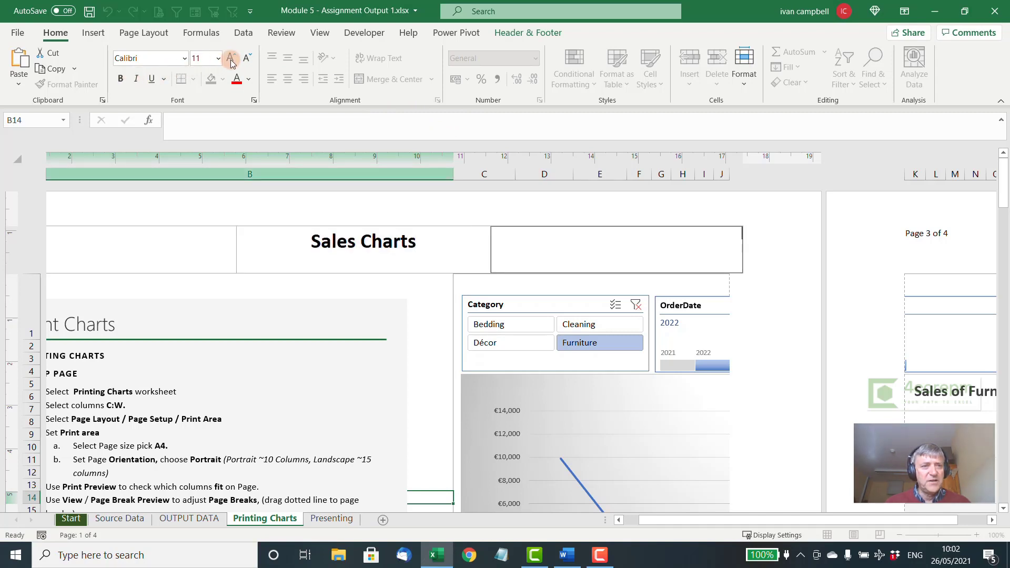
left_click(528, 33)
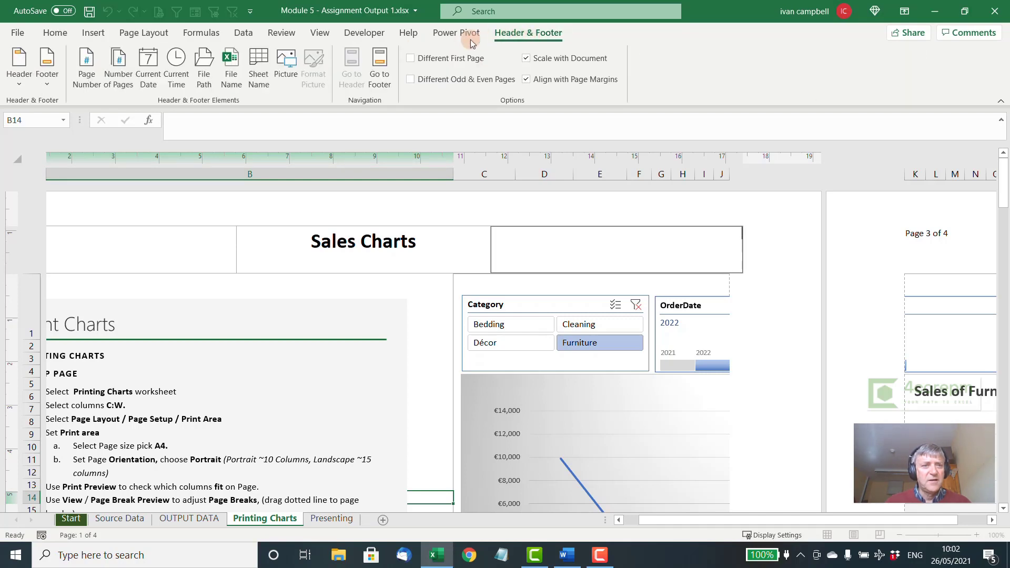
left_click(151, 59)
key("Return")
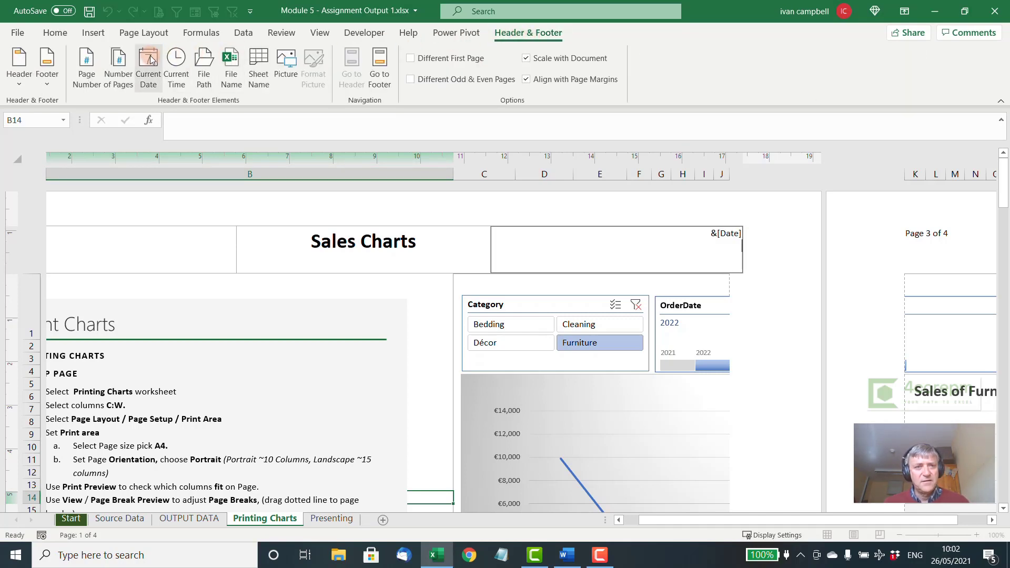
left_click(181, 65)
- Enter the author's first name in the right footer section and return the worksheet to Normal view
left_click(375, 74)
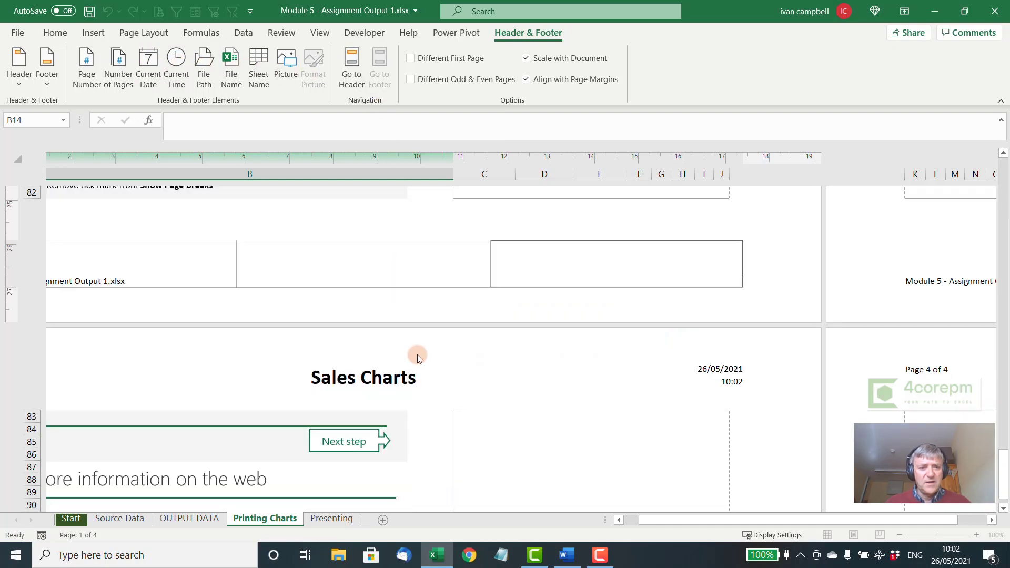
left_click(168, 274)
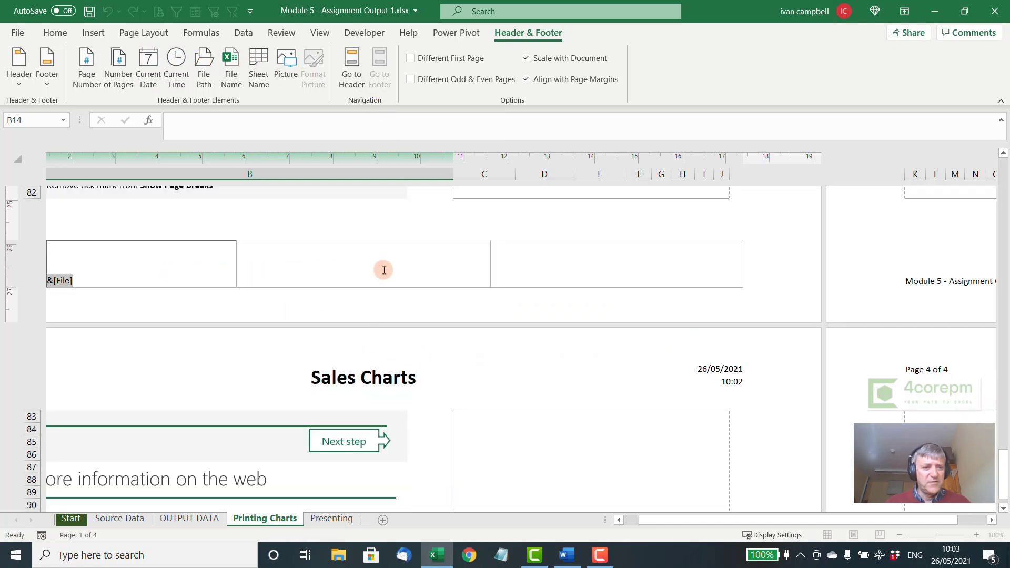
left_click(514, 268)
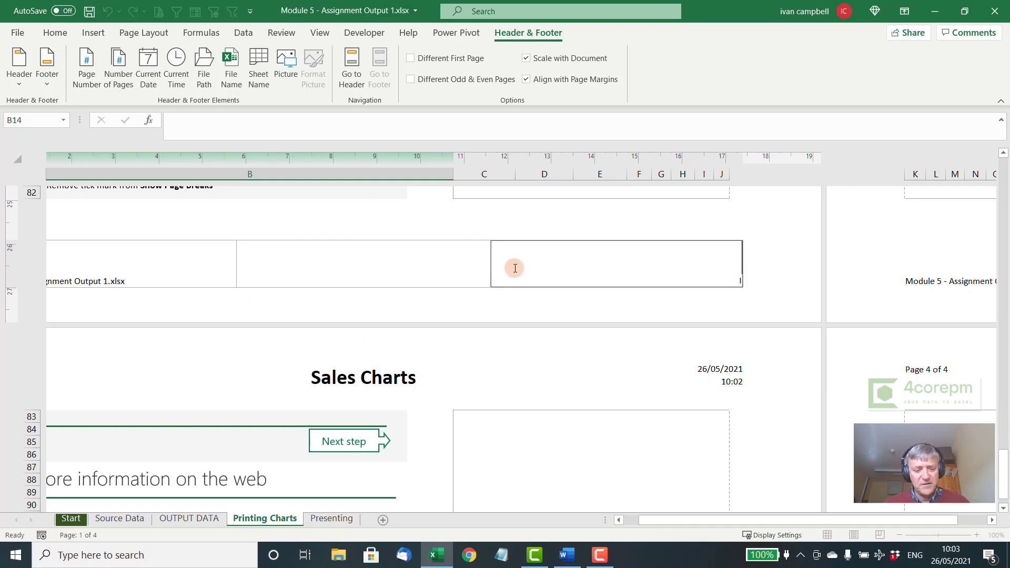
type("Ivan")
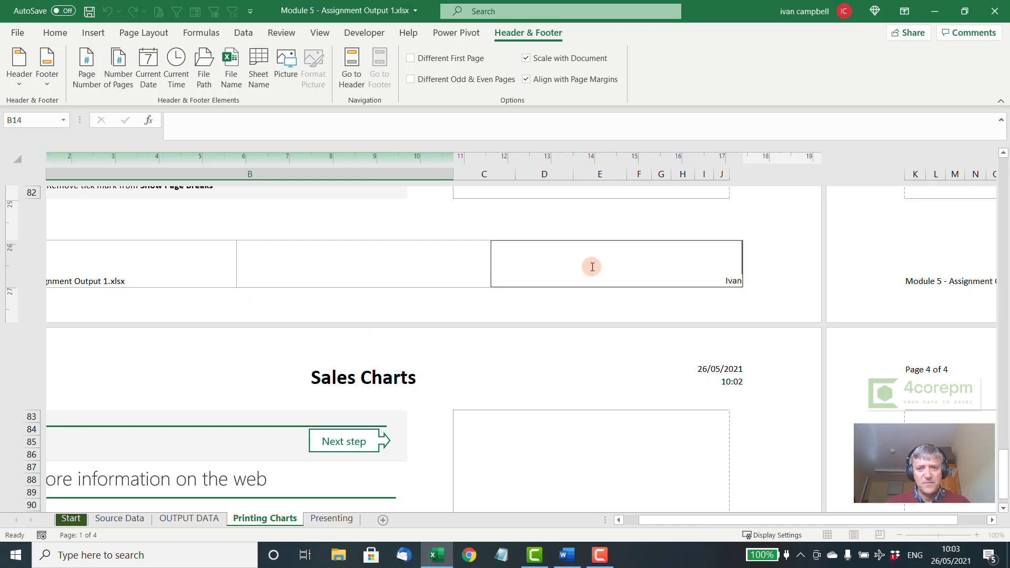
left_click(755, 264)
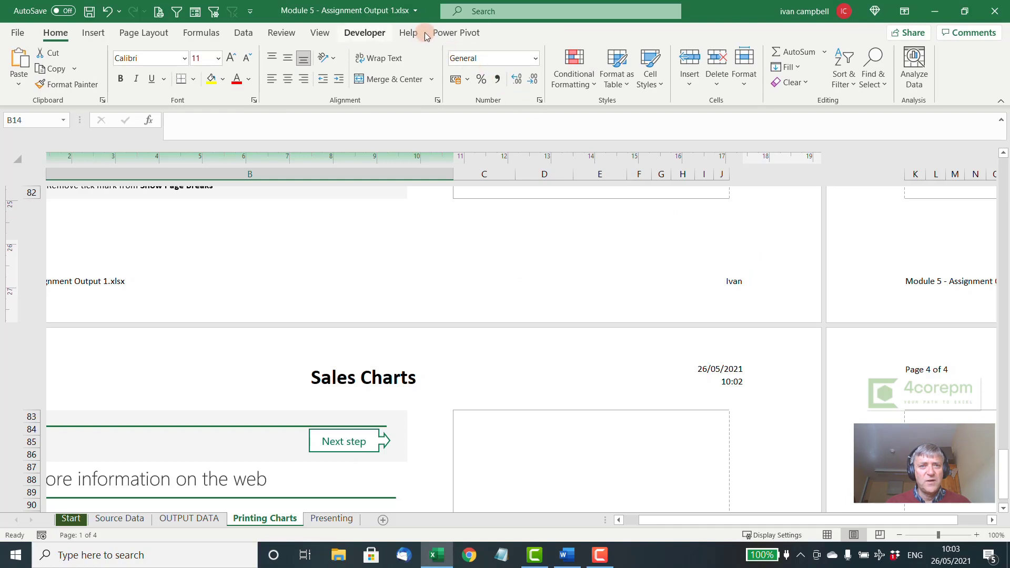
left_click(320, 33)
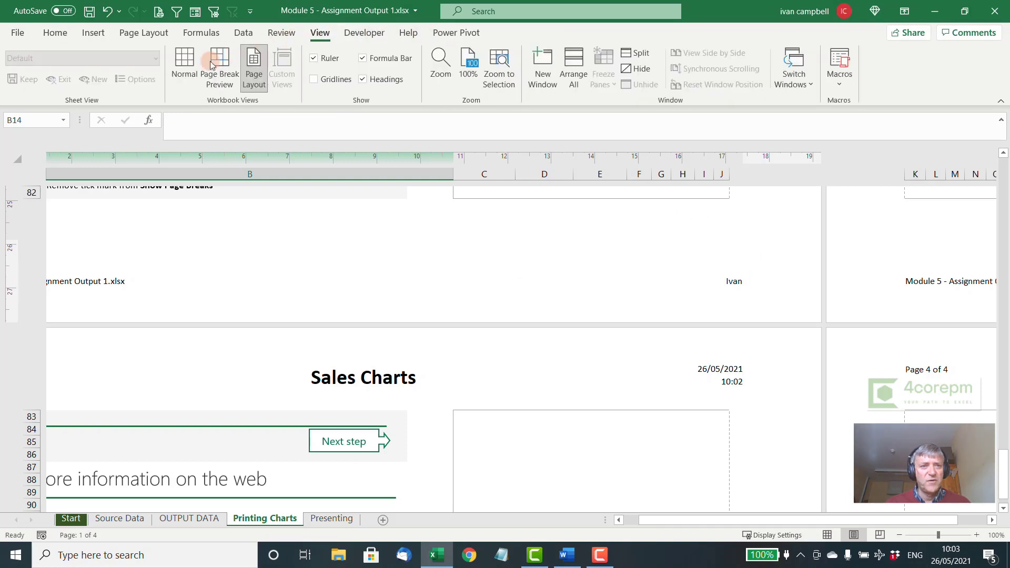
left_click(185, 67)
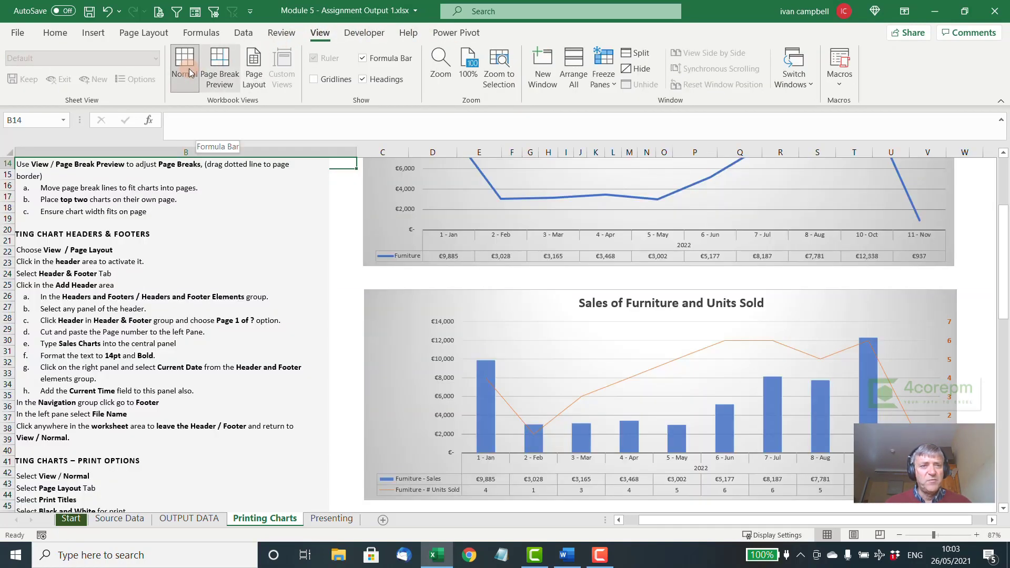
- Open the print preview and check the layout, headers and footers on both pages
left_click(159, 11)
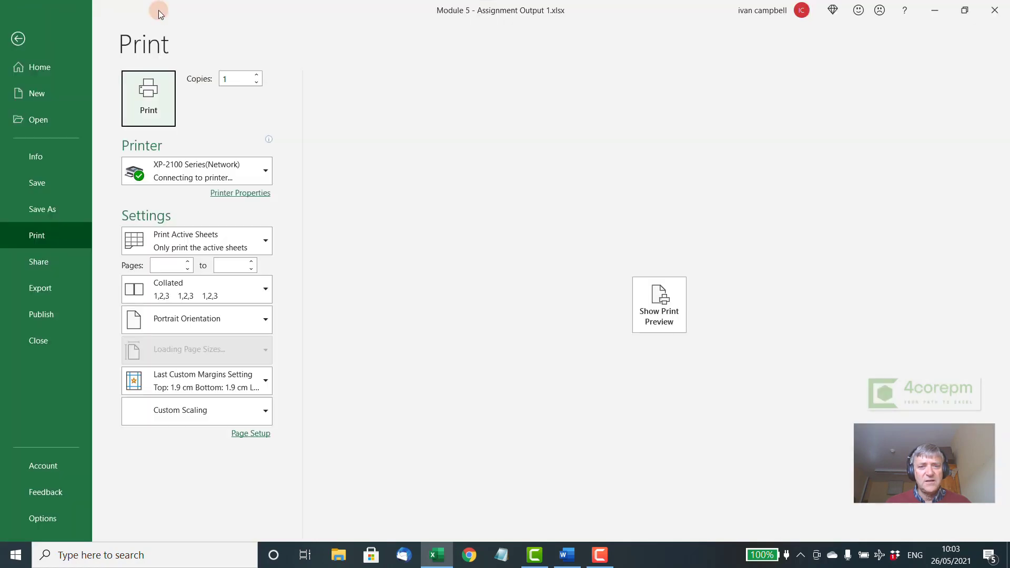
left_click(669, 316)
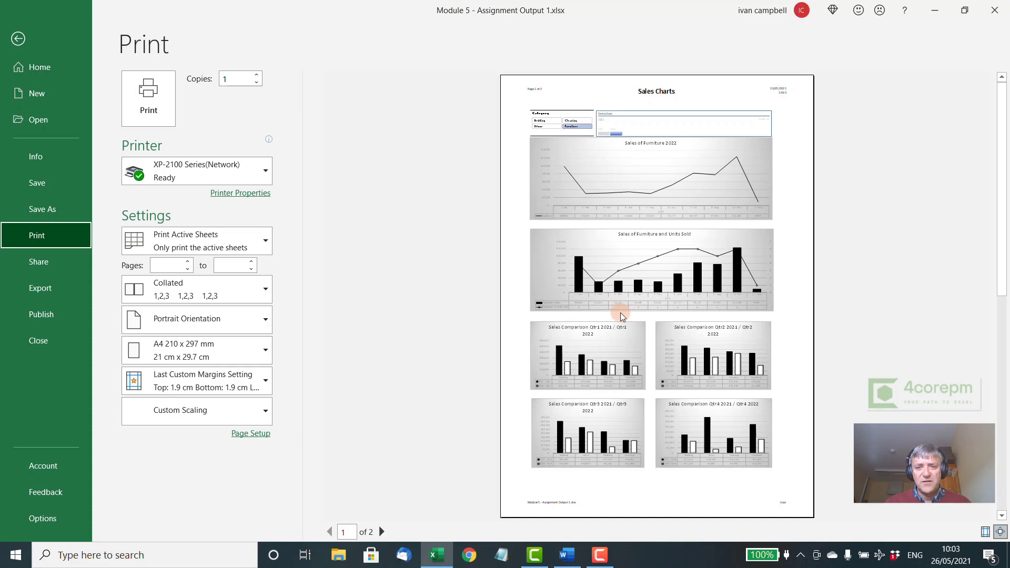
scroll(618, 316, "down", 1)
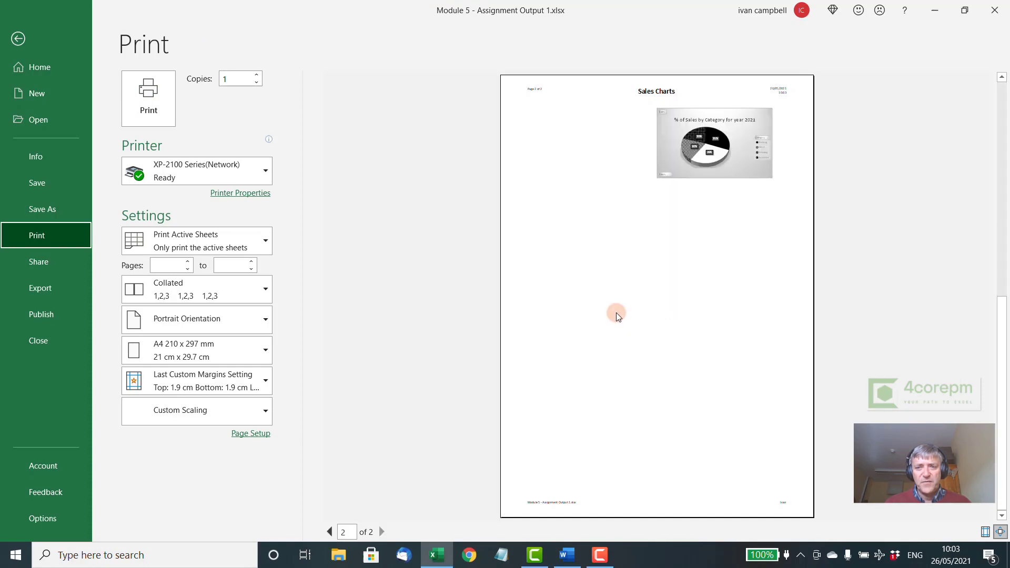
scroll(618, 316, "up", 1)
scroll(618, 316, "down", 1)
scroll(618, 316, "up", 1)
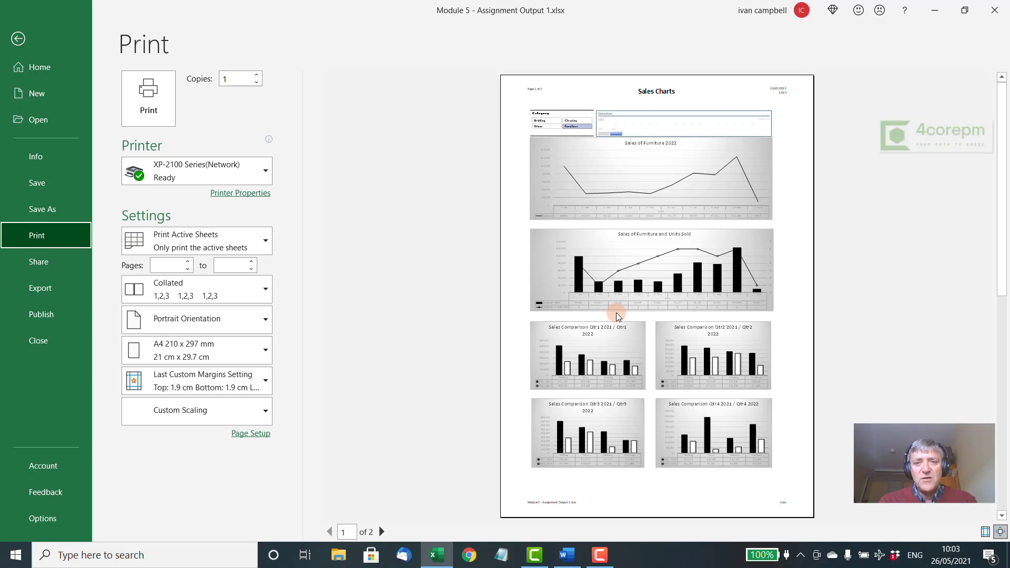
- Exclude the "% of Sales by Category" pie chart from printing by turning off its Print object property
left_click(22, 53)
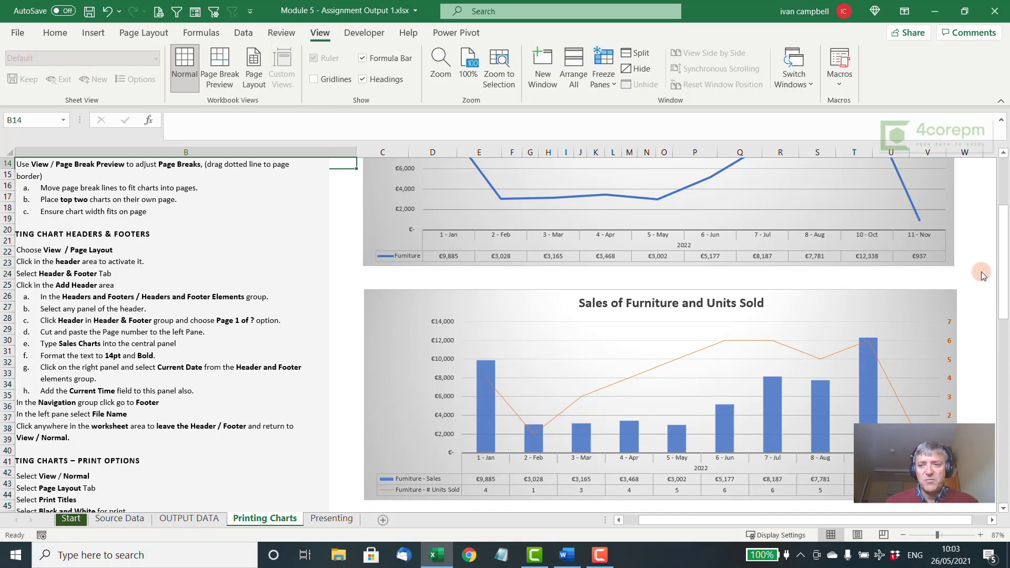
scroll(983, 274, "down", 20)
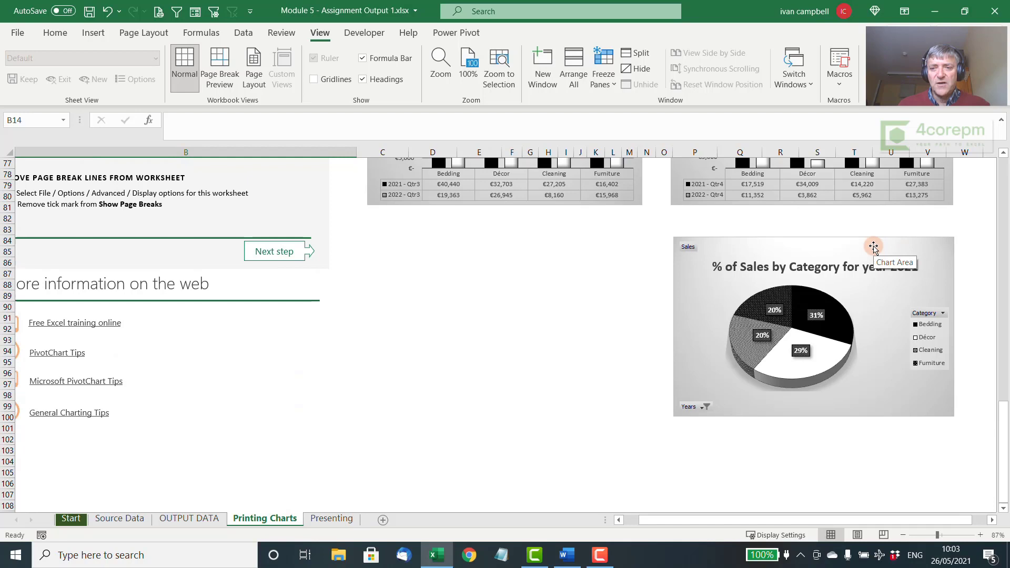
right_click(873, 247)
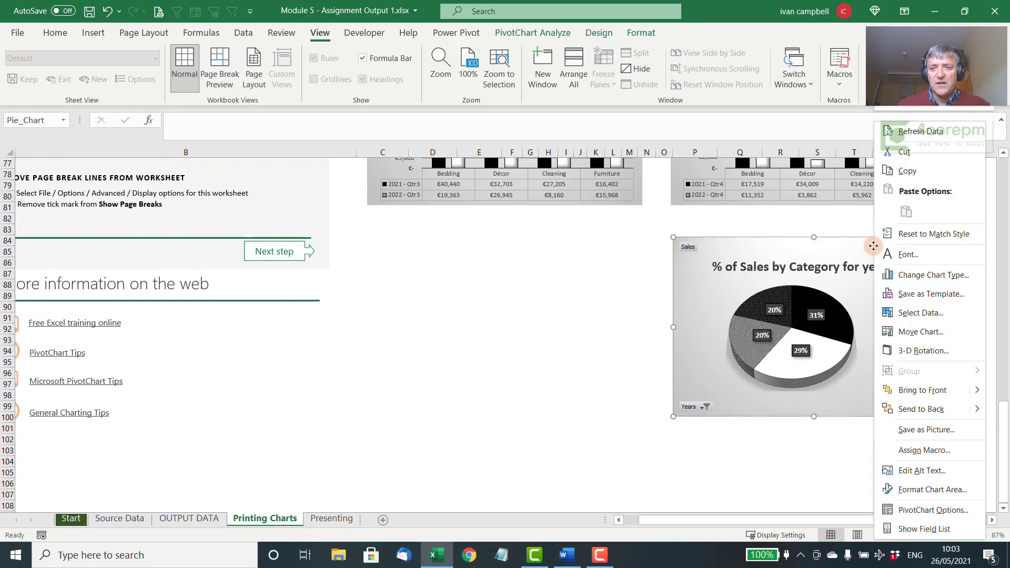
left_click(933, 490)
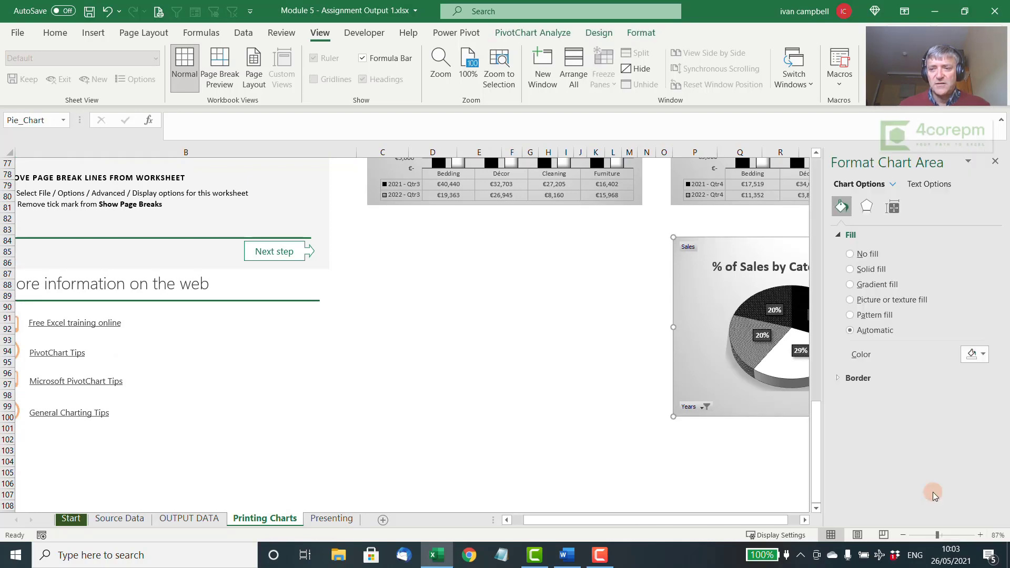
left_click(892, 207)
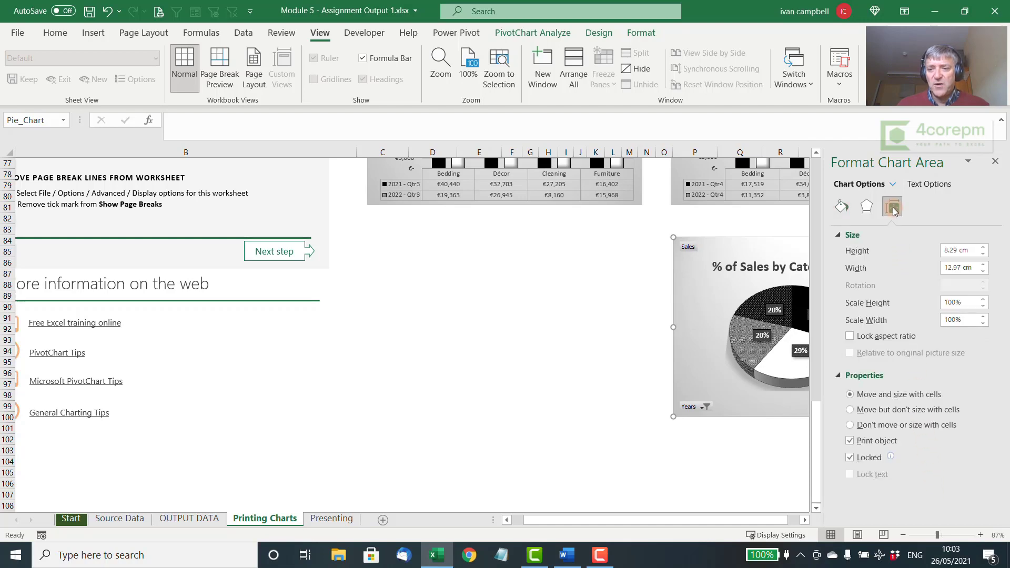
left_click(849, 442)
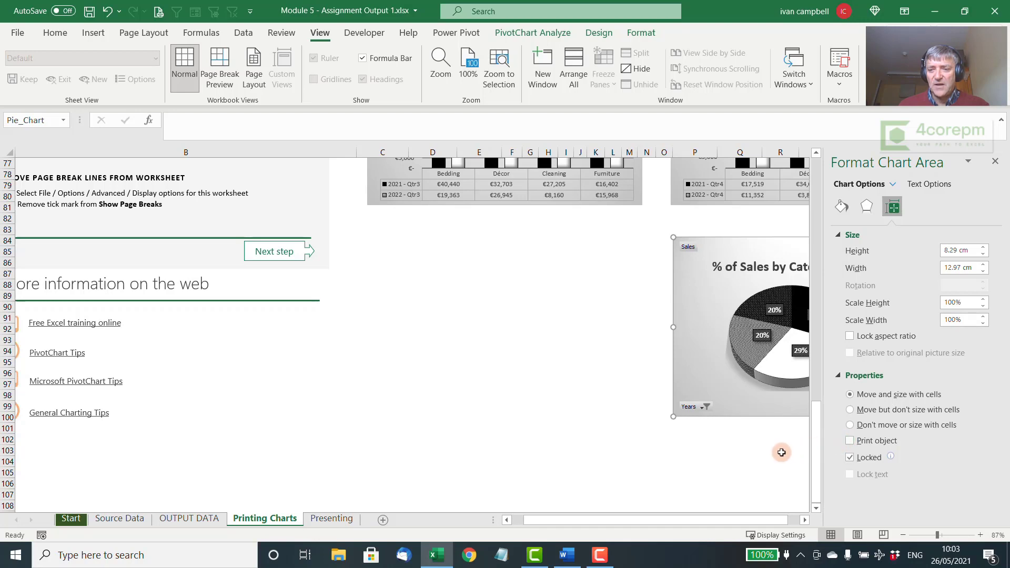
left_click(781, 452)
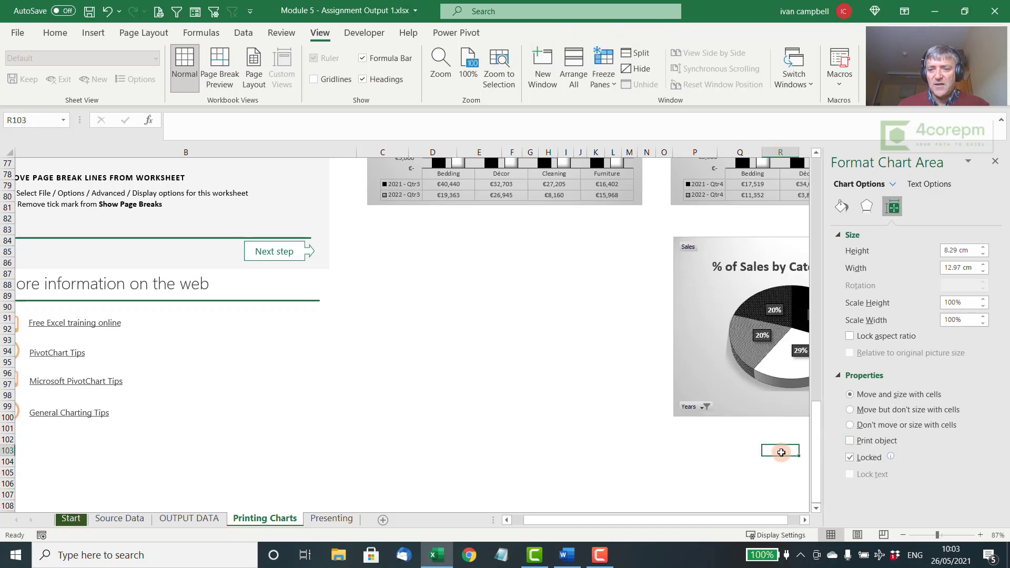
left_click(994, 161)
- Examine the Print object setting in the OrderDate timeline's size and properties without changing it
scroll(967, 306, "up", 20)
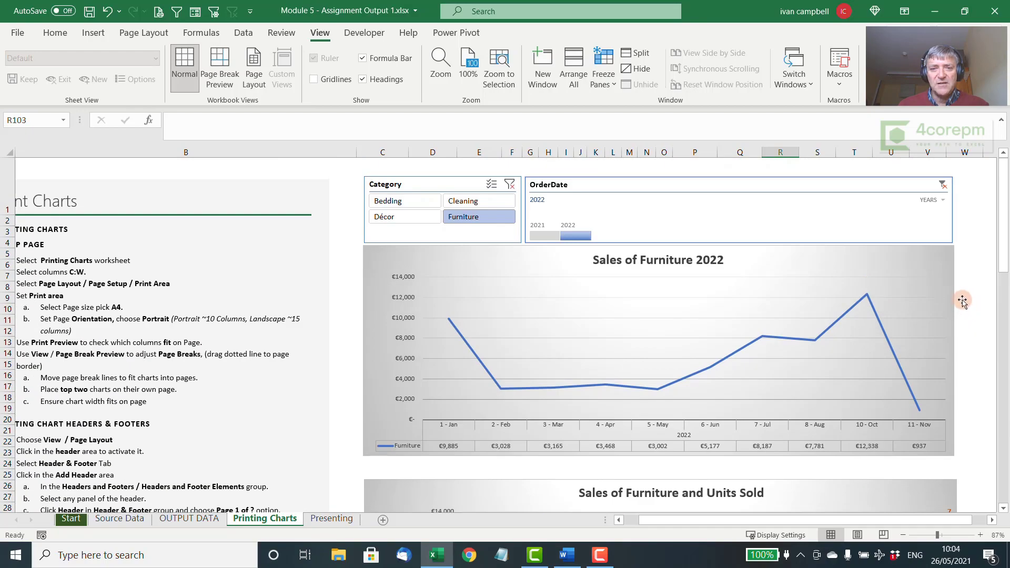
left_click(879, 187)
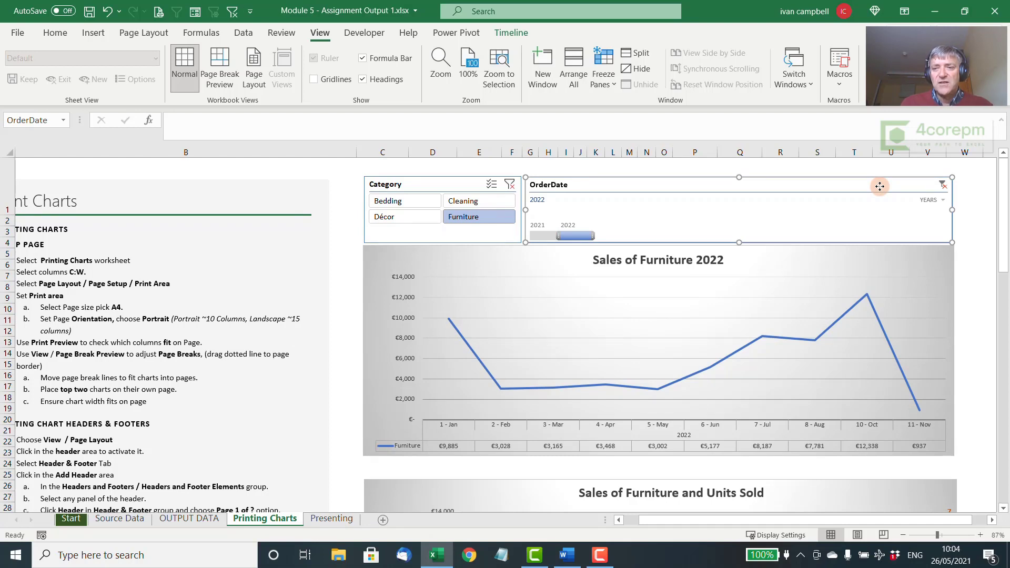
right_click(879, 187)
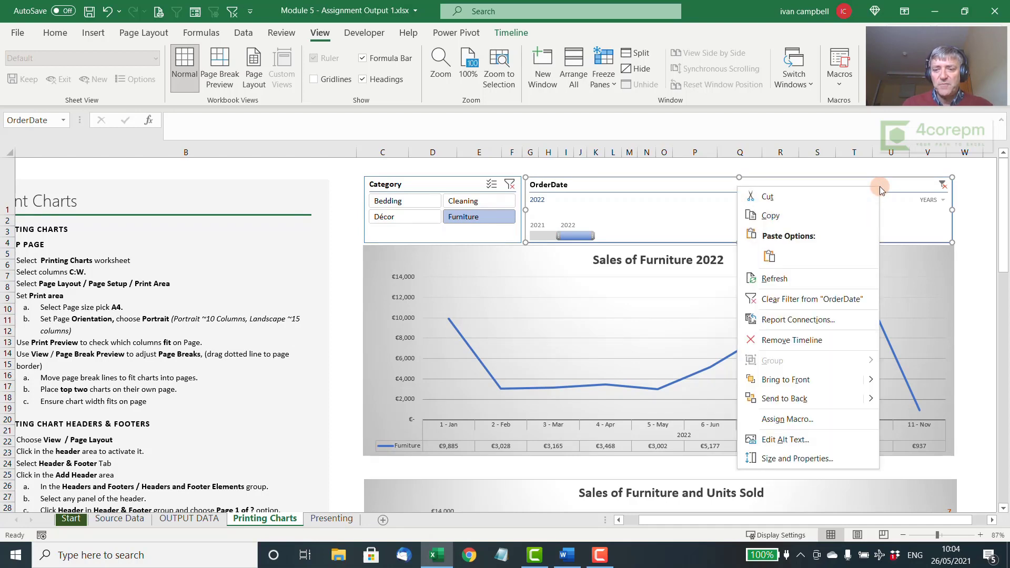
left_click(826, 458)
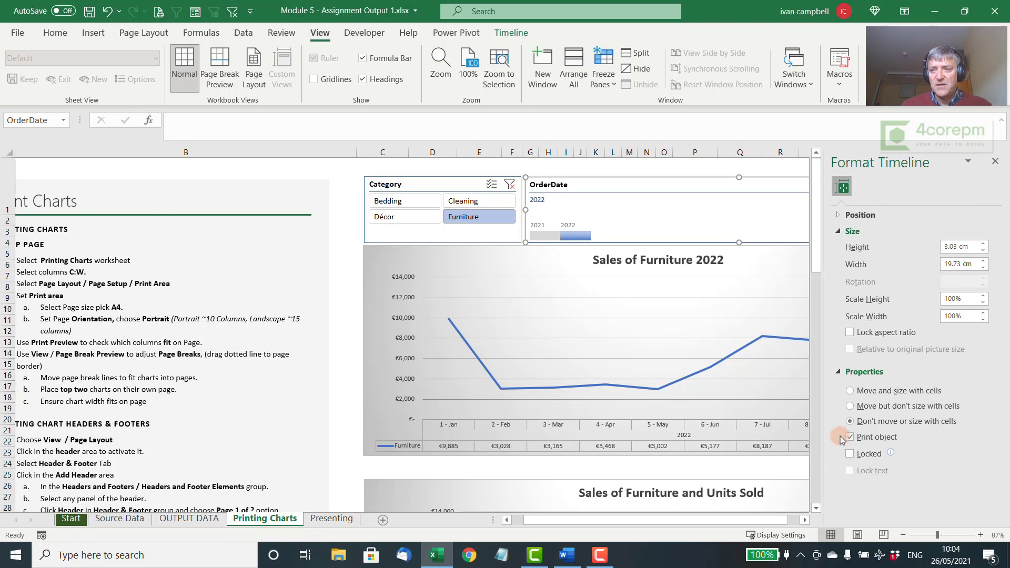
left_click(995, 161)
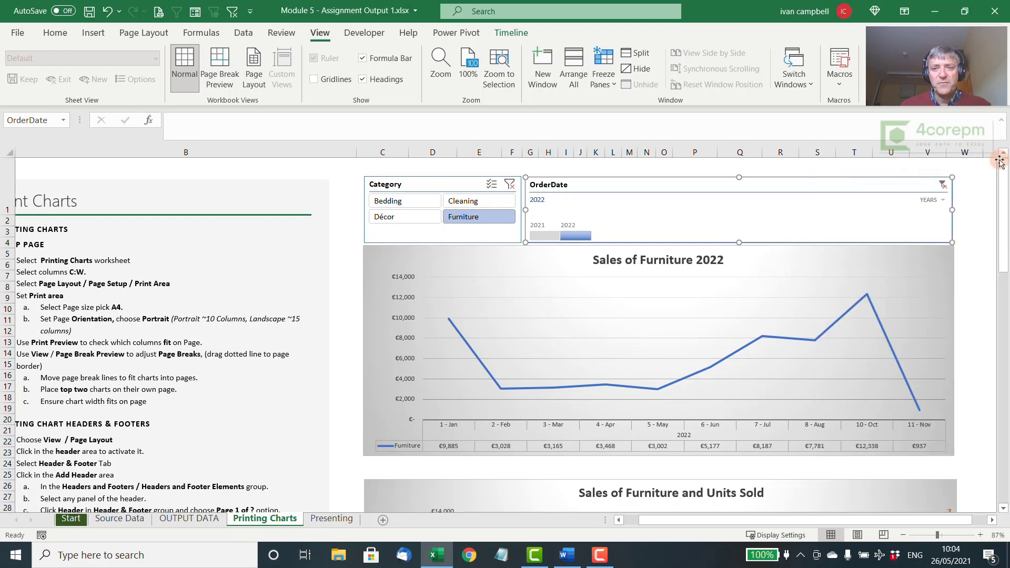
left_click(951, 239)
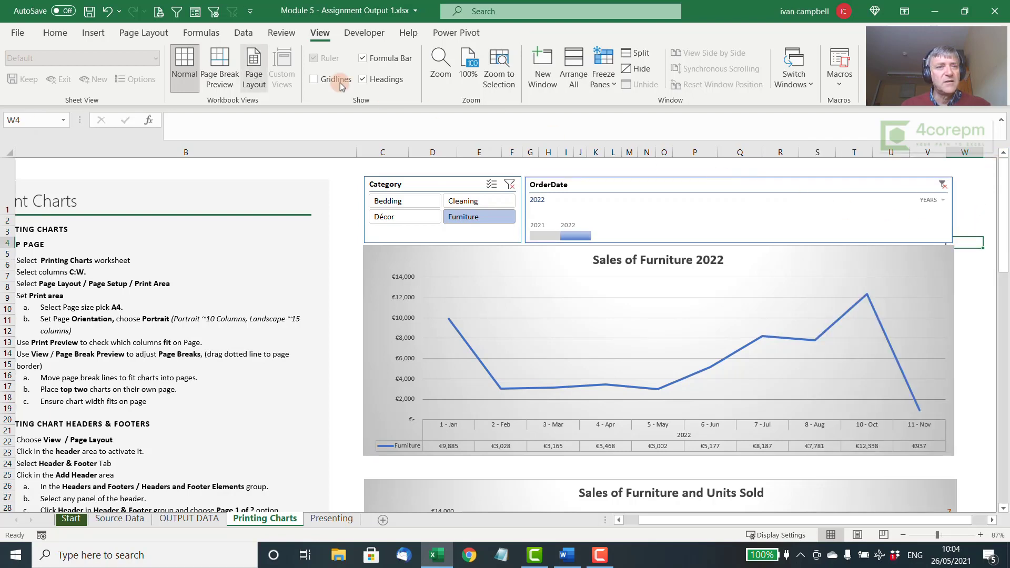
- Check the worksheet's print preview with the pie chart excluded, and return to the worksheet
left_click(158, 12)
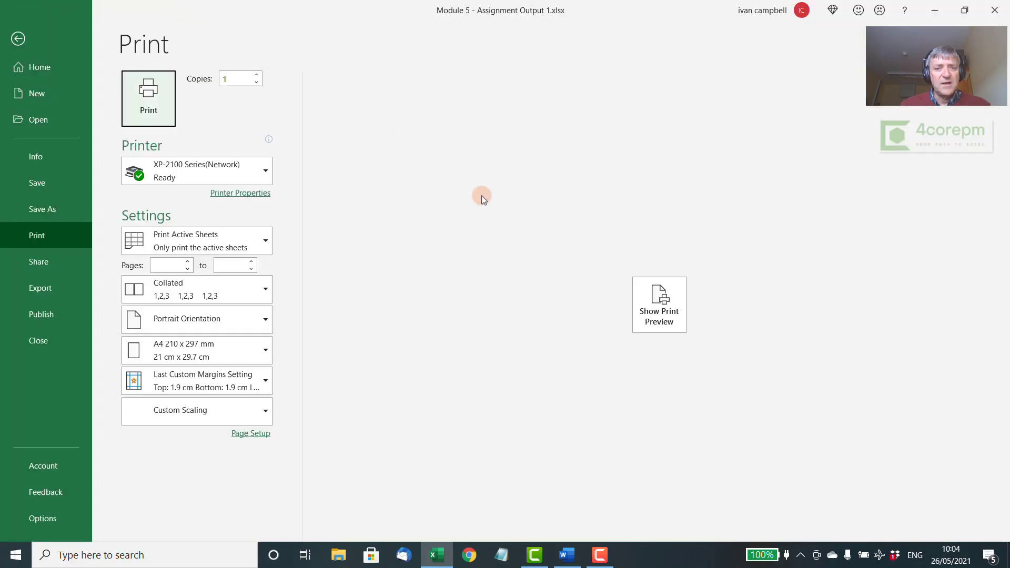
left_click(676, 307)
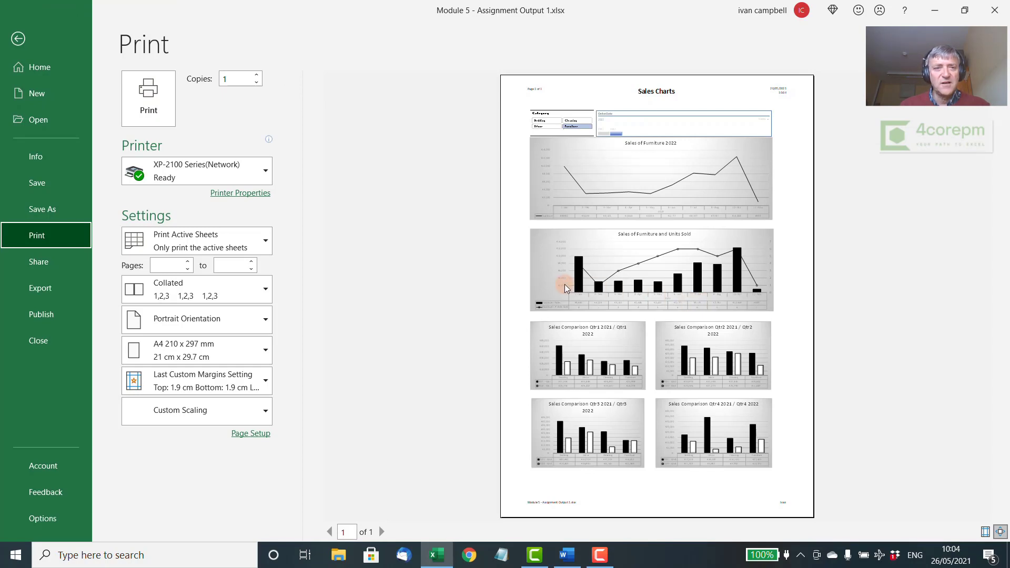
left_click(26, 42)
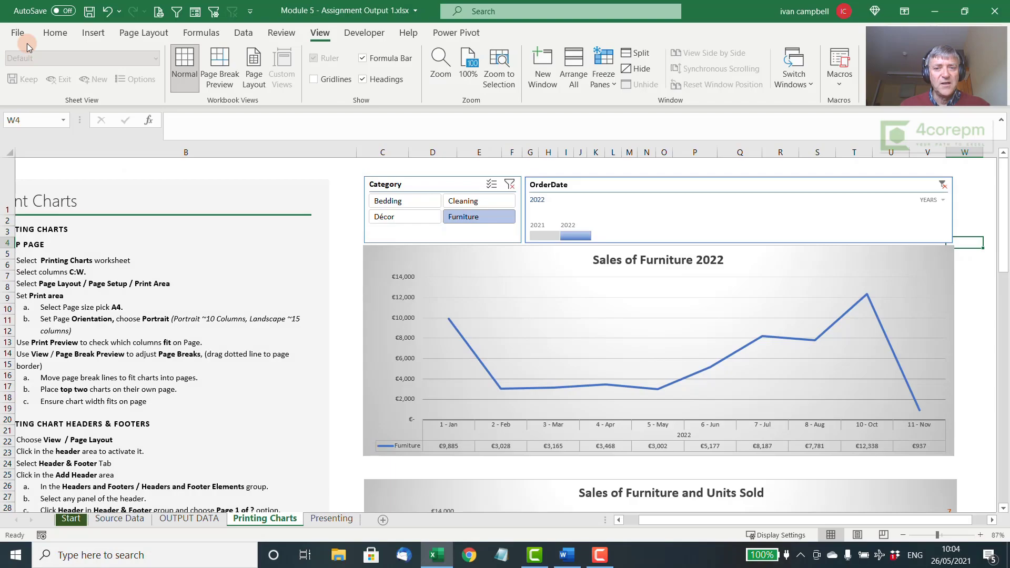
- Select only the Sales of Furniture 2022 line chart and preview how it prints on its own
left_click(965, 221)
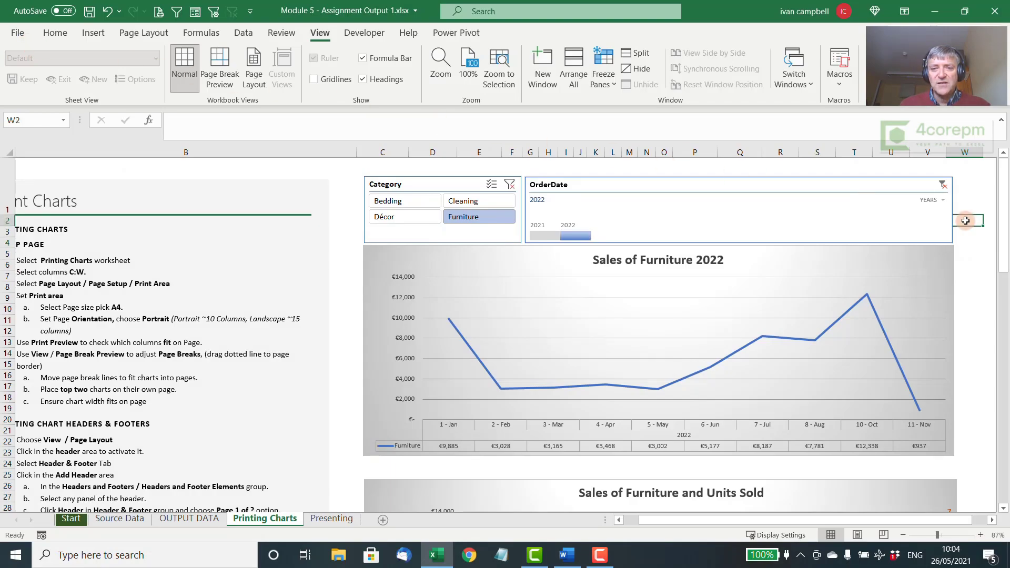
left_click(877, 267)
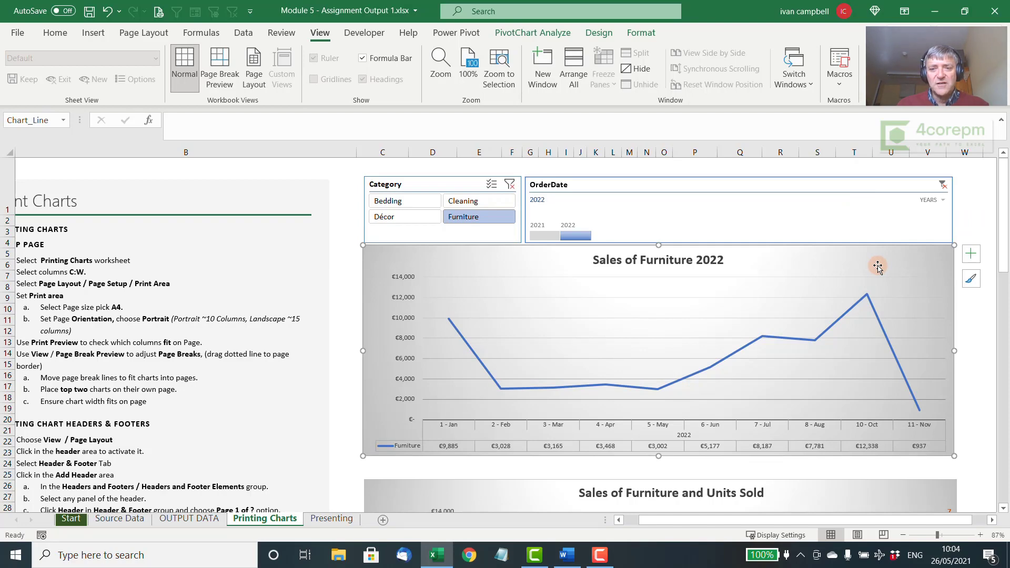
left_click(23, 35)
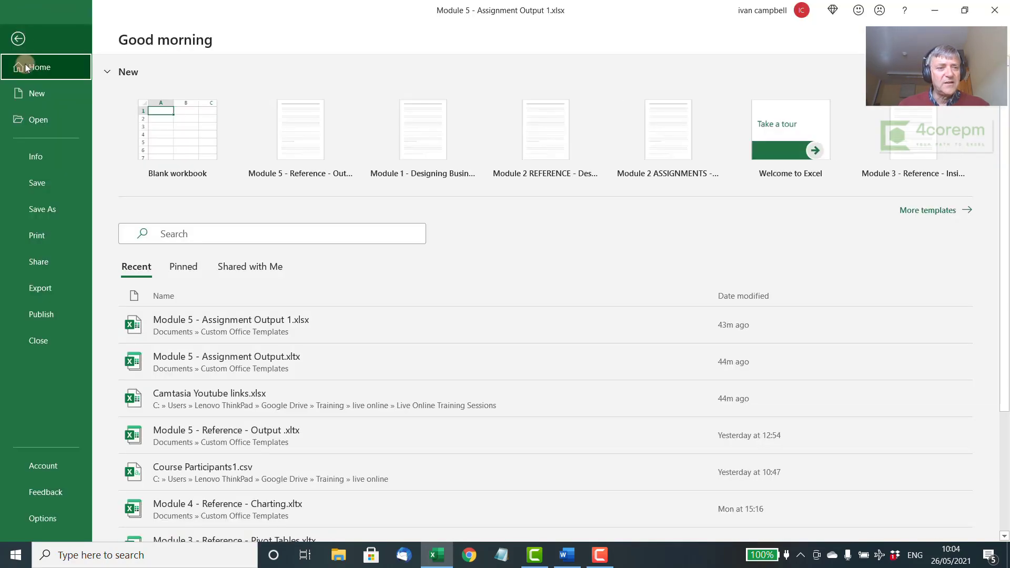
left_click(30, 231)
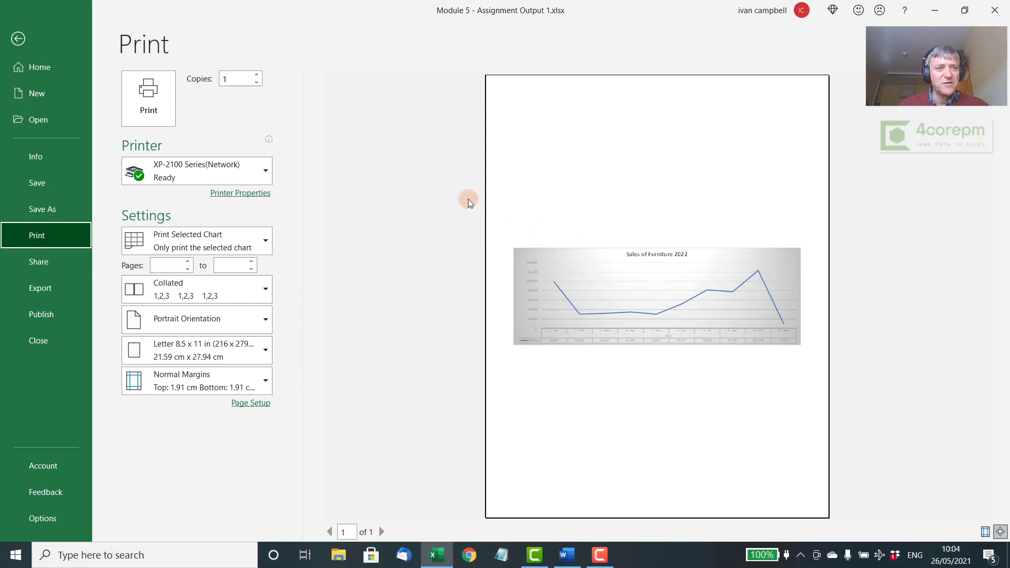
left_click(18, 38)
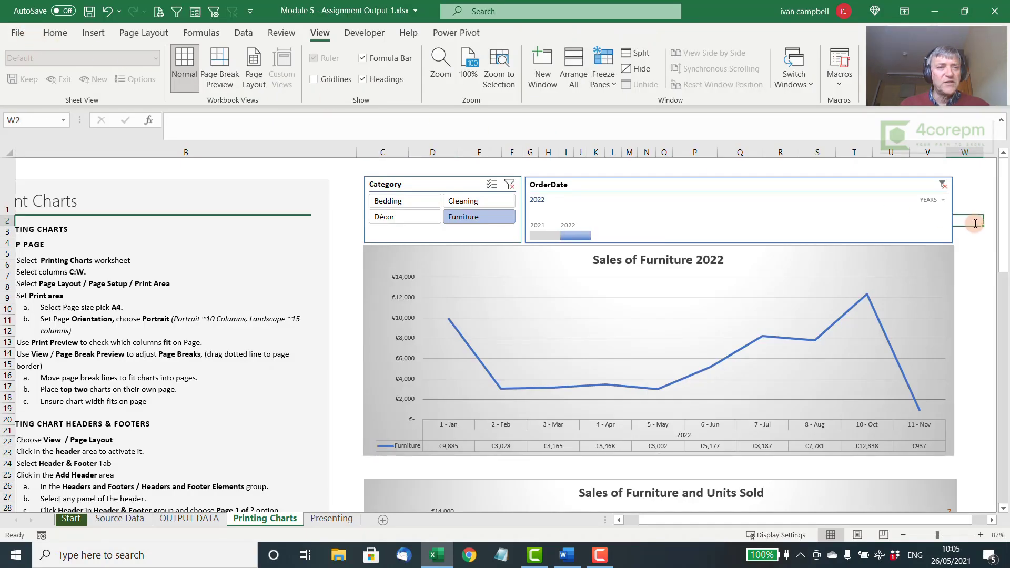
- Centre the printout horizontally on the page in the custom margin settings
left_click(145, 33)
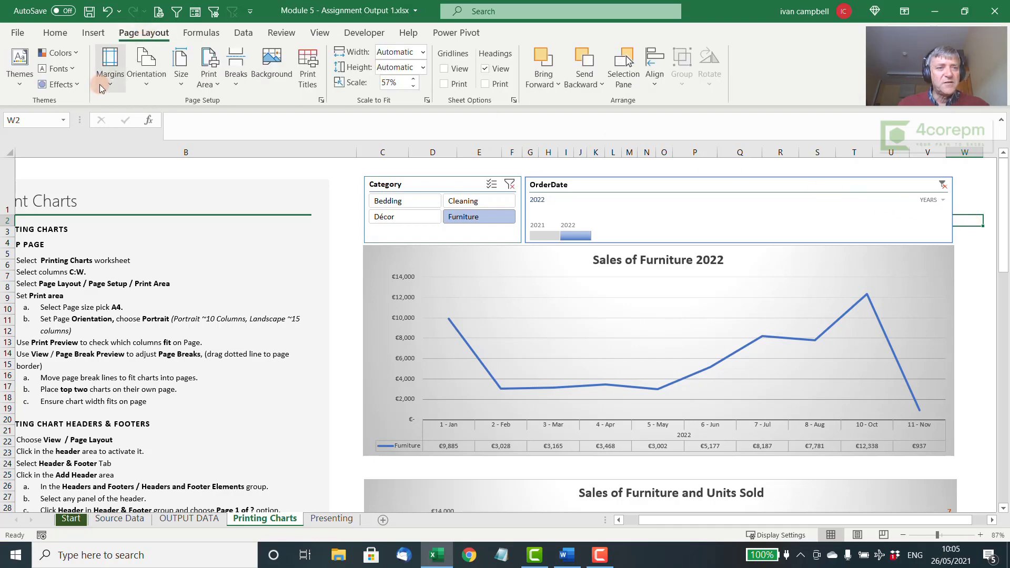
left_click(110, 68)
left_click(169, 340)
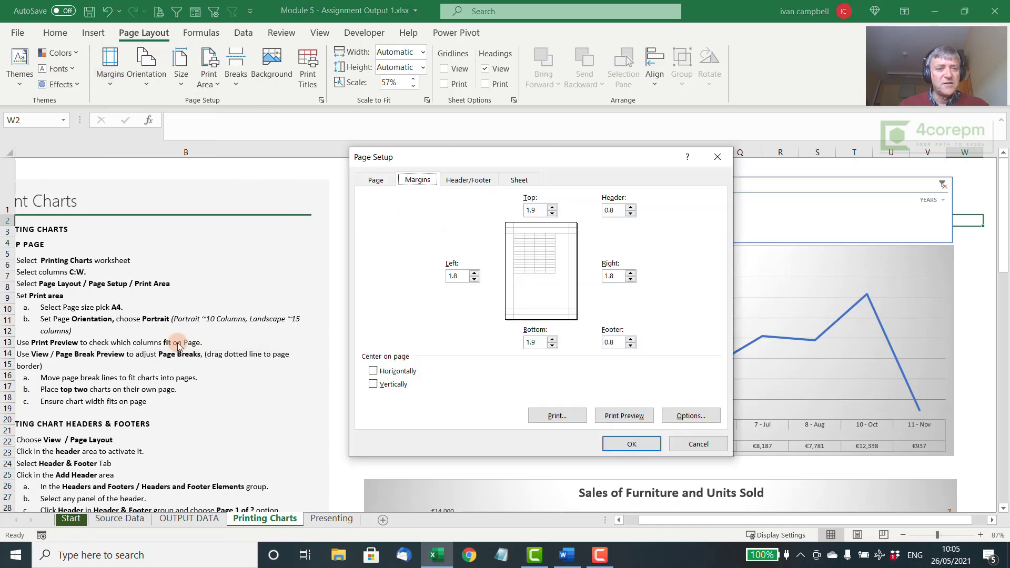
left_click(373, 372)
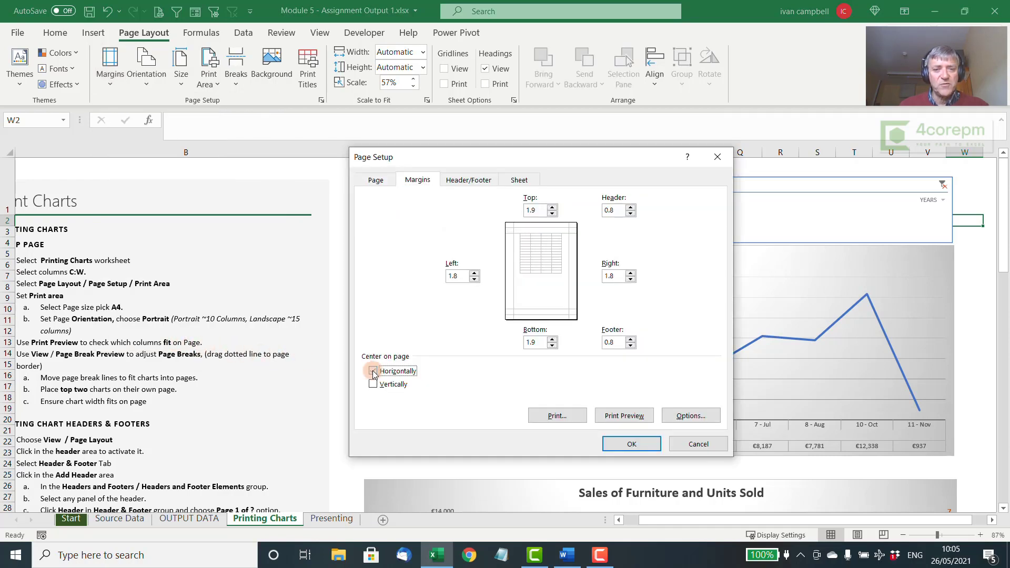
left_click(630, 442)
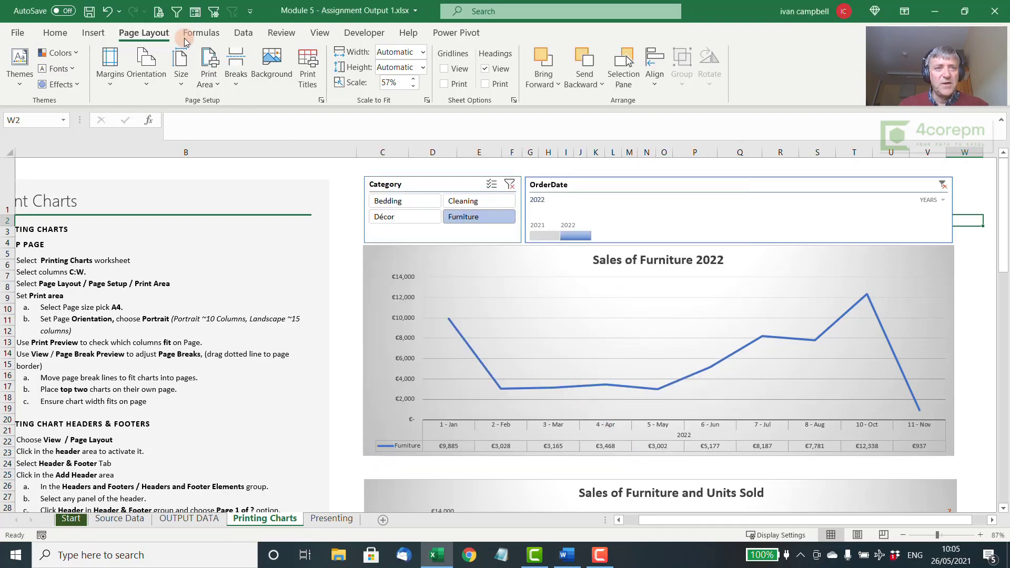
- Check the horizontally centred layout in the print preview and return to the worksheet
left_click(158, 14)
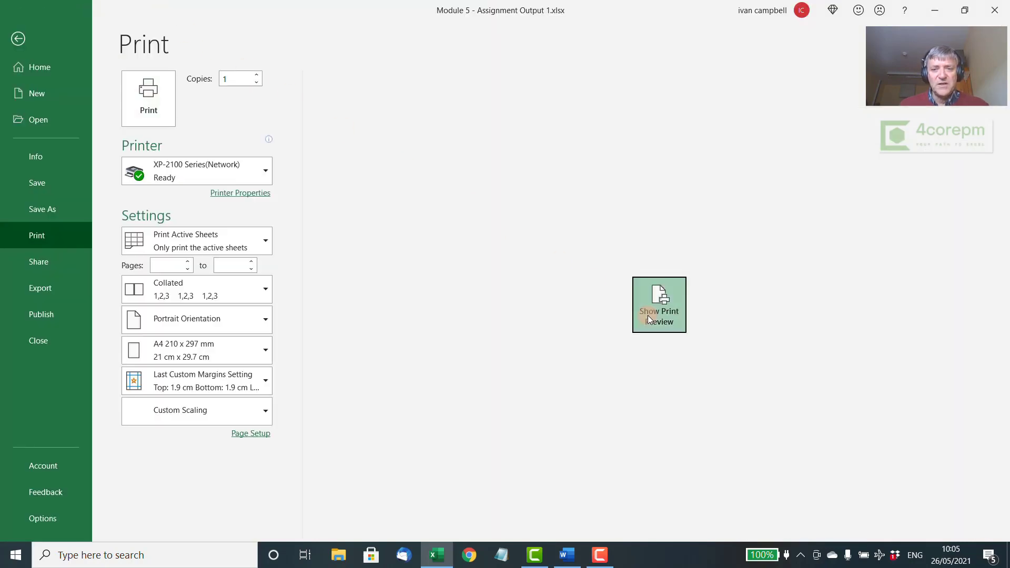
left_click(648, 314)
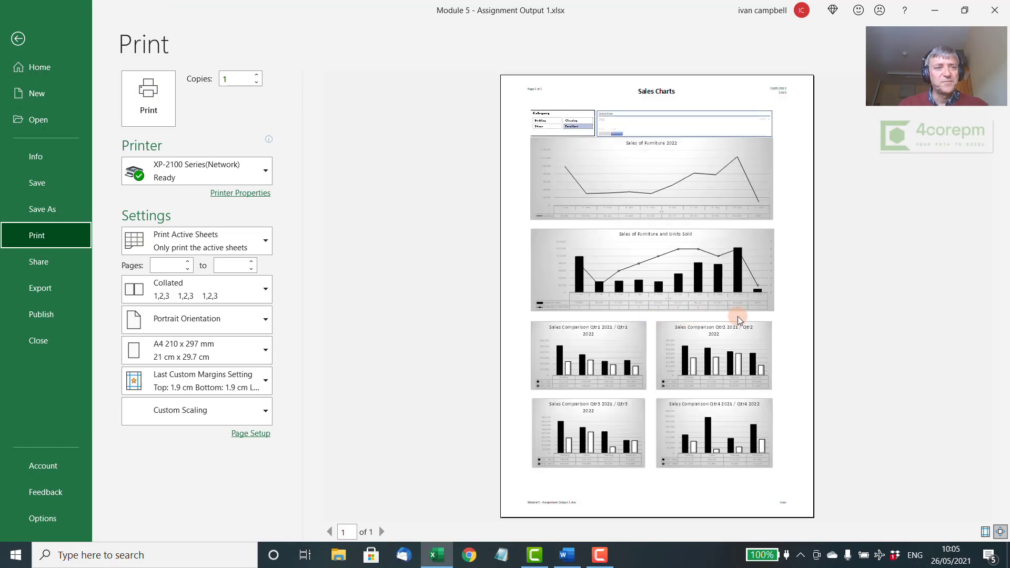
key("Escape")
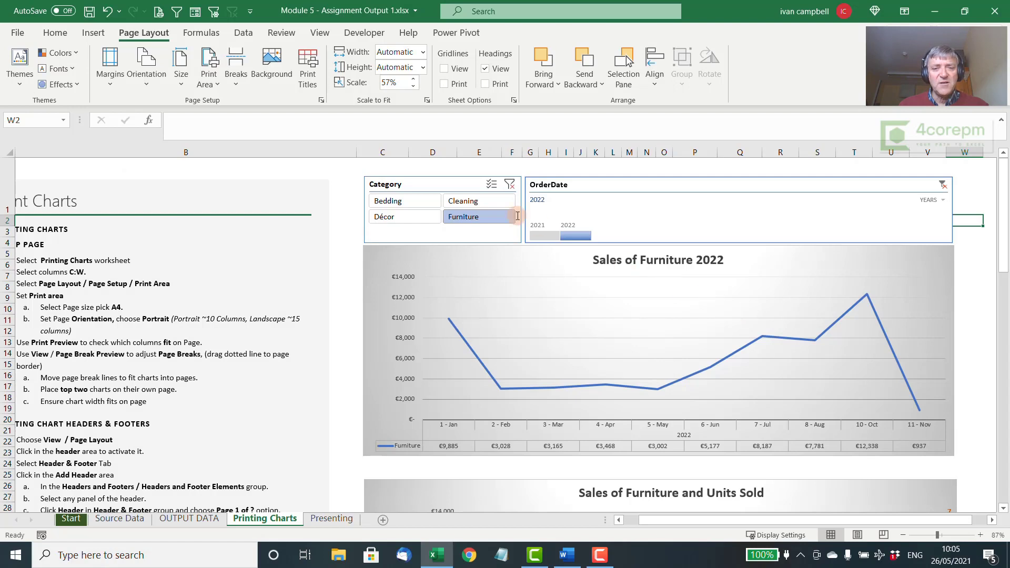
left_click(383, 153)
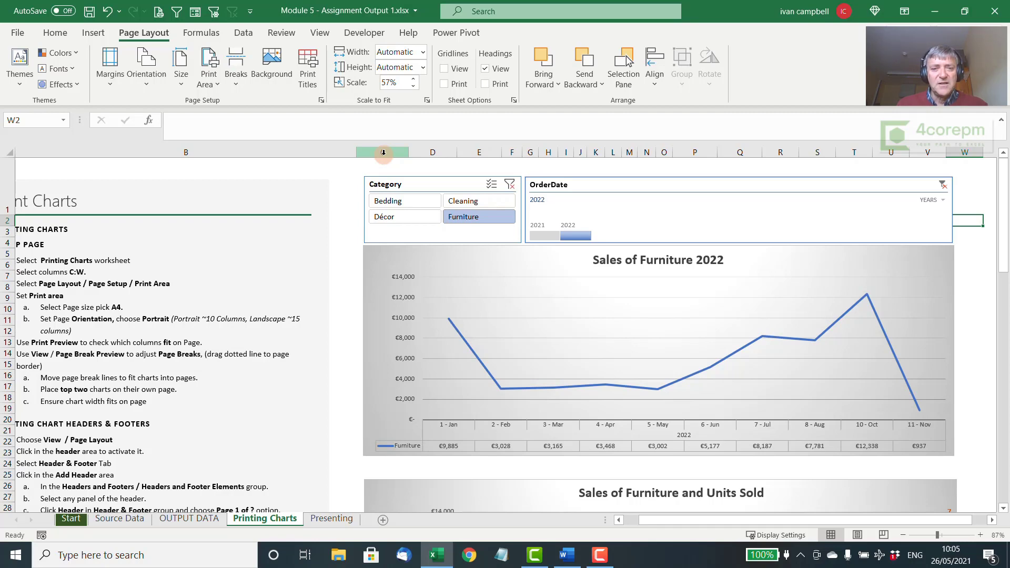
scroll(292, 291, "down", 20)
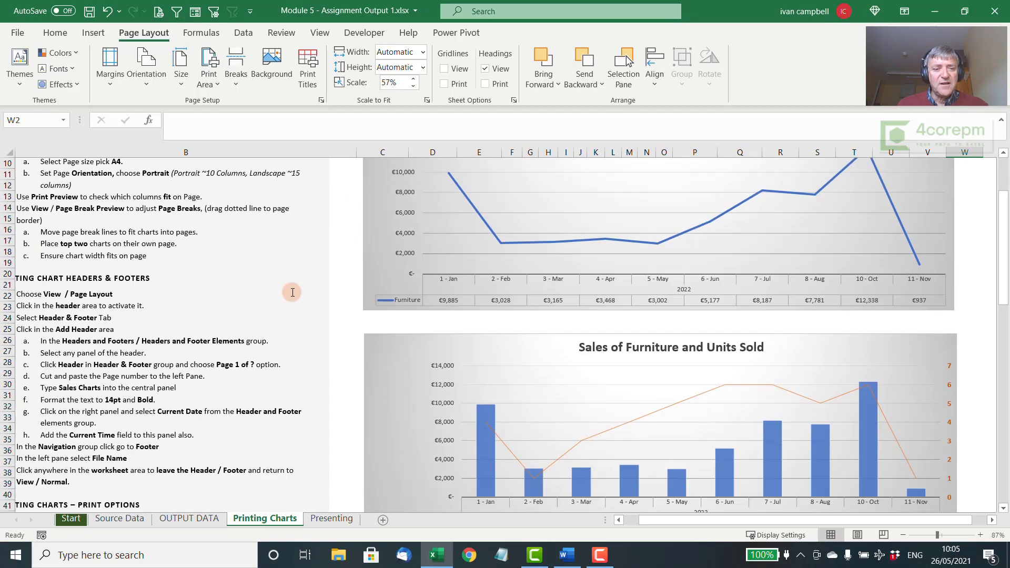